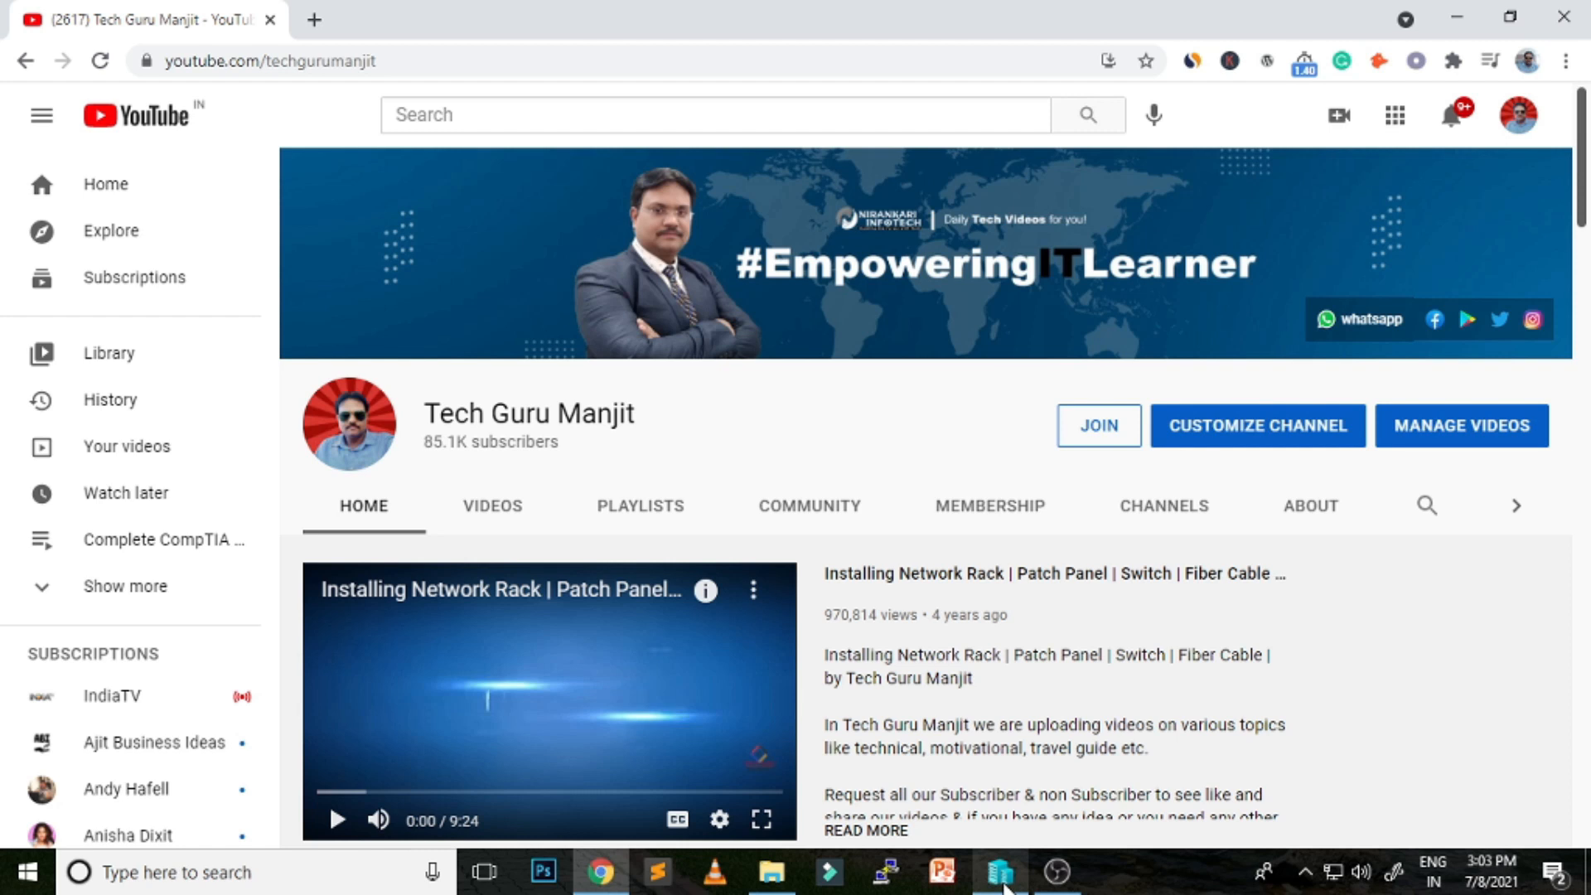
- Switch to Hyper-V Manager, connect to the Server 2 virtual machine, start it and maximize its connection window
left_click(1000, 871)
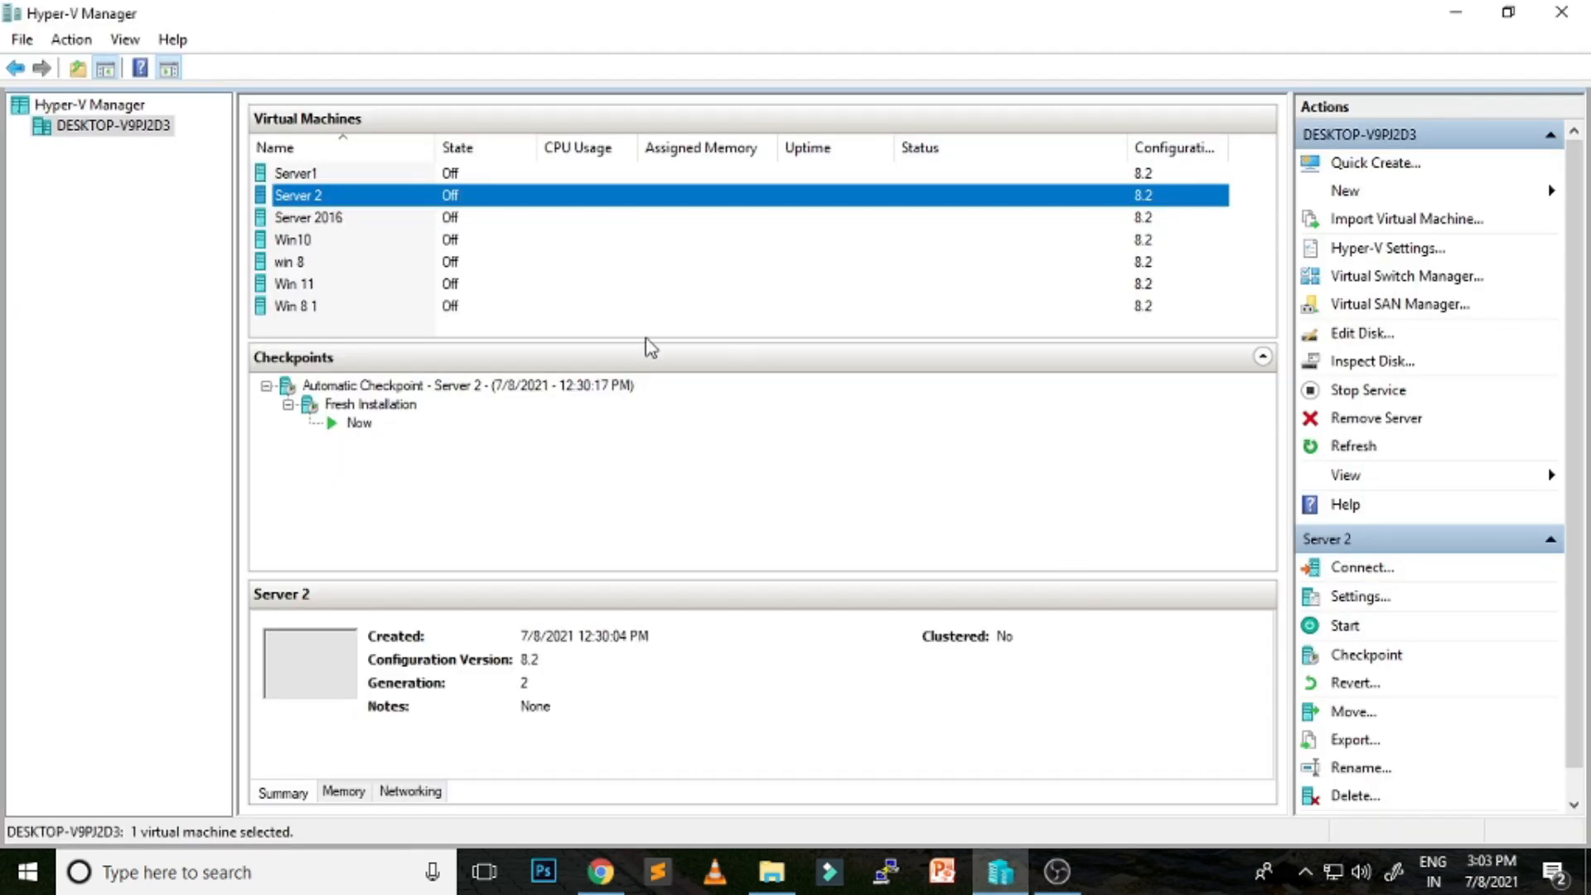
right_click(348, 203)
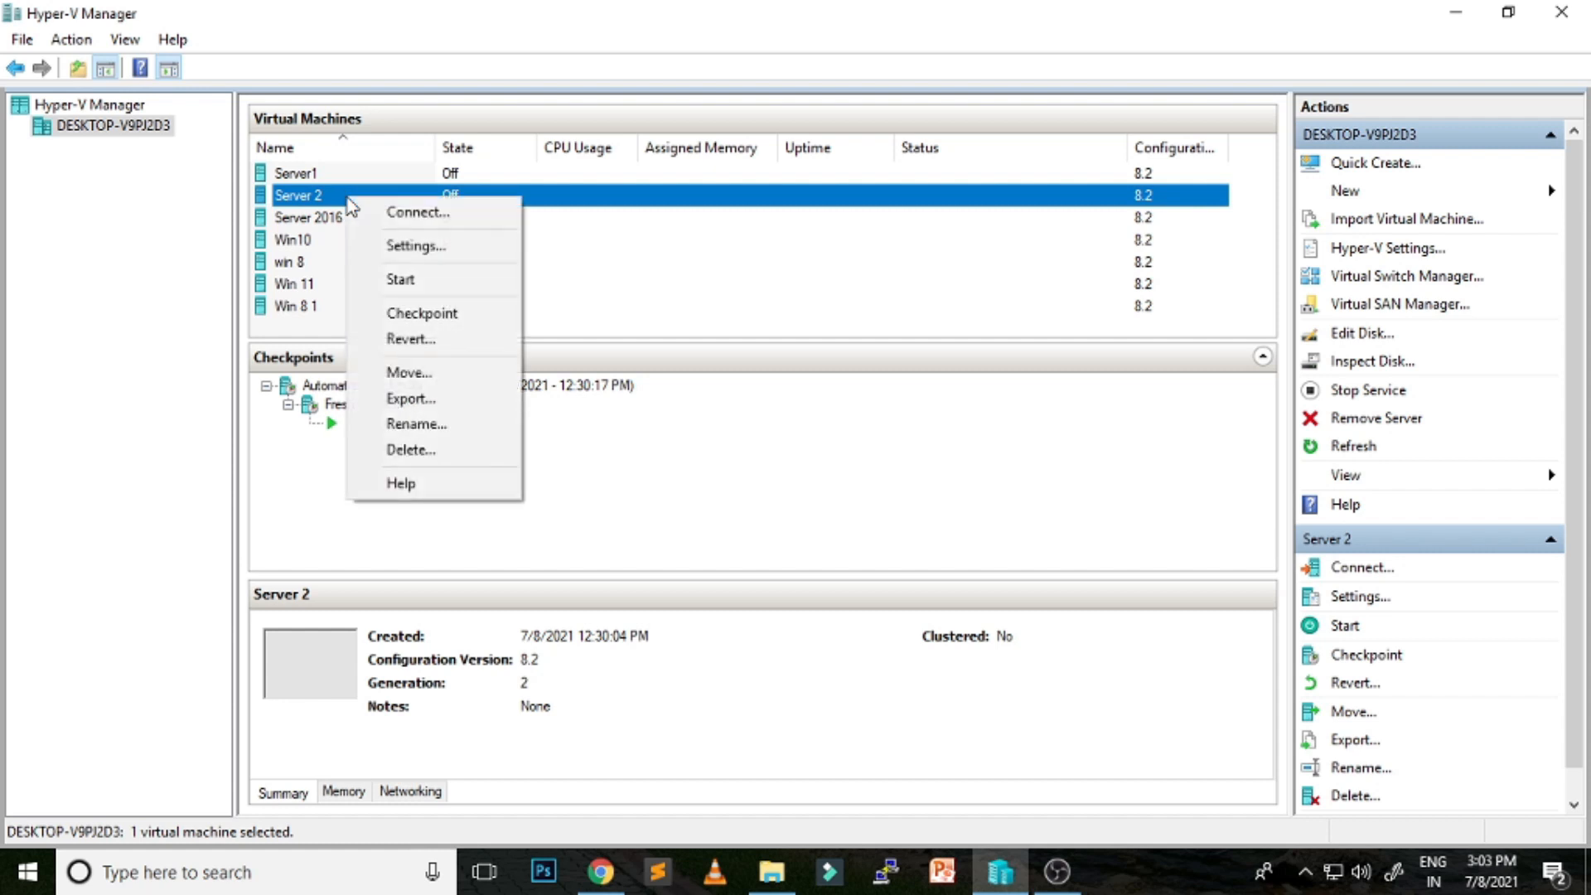
left_click(381, 209)
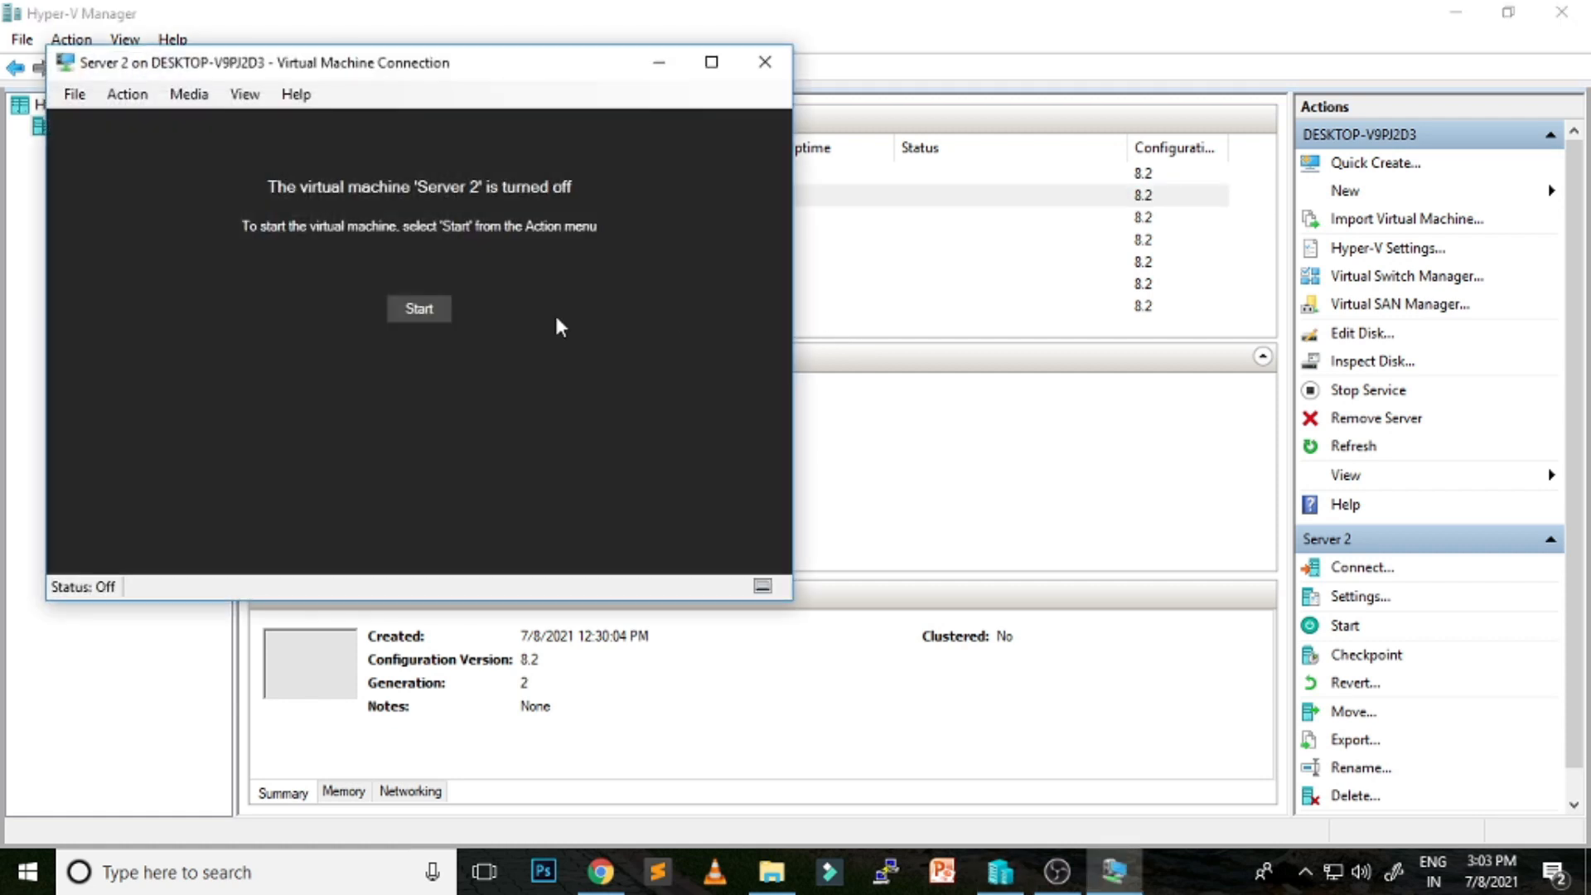
left_click(429, 303)
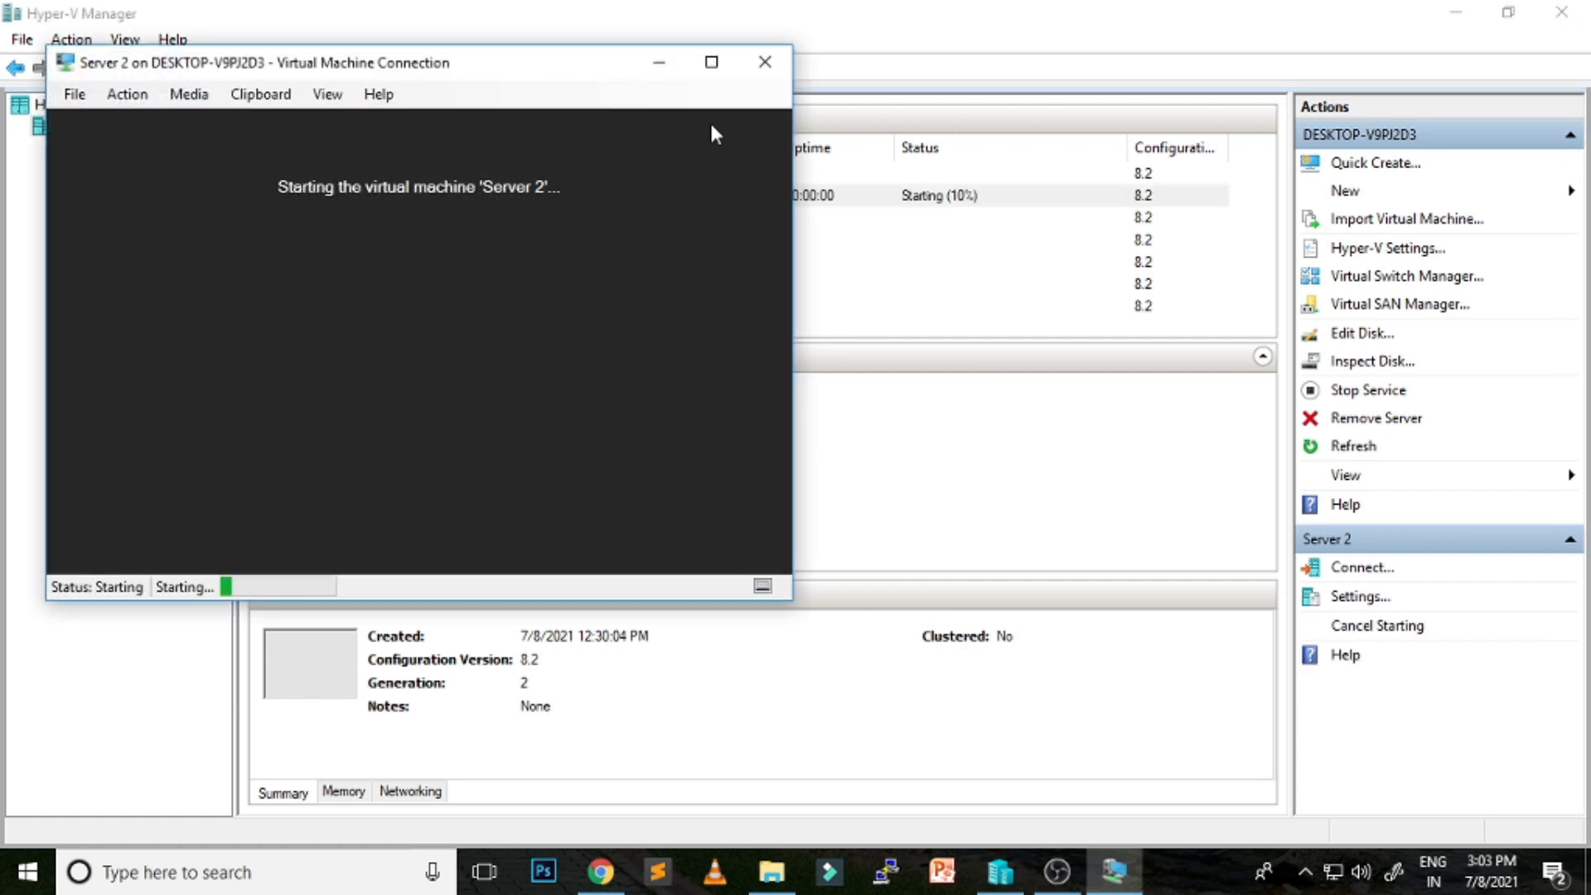
left_click(711, 61)
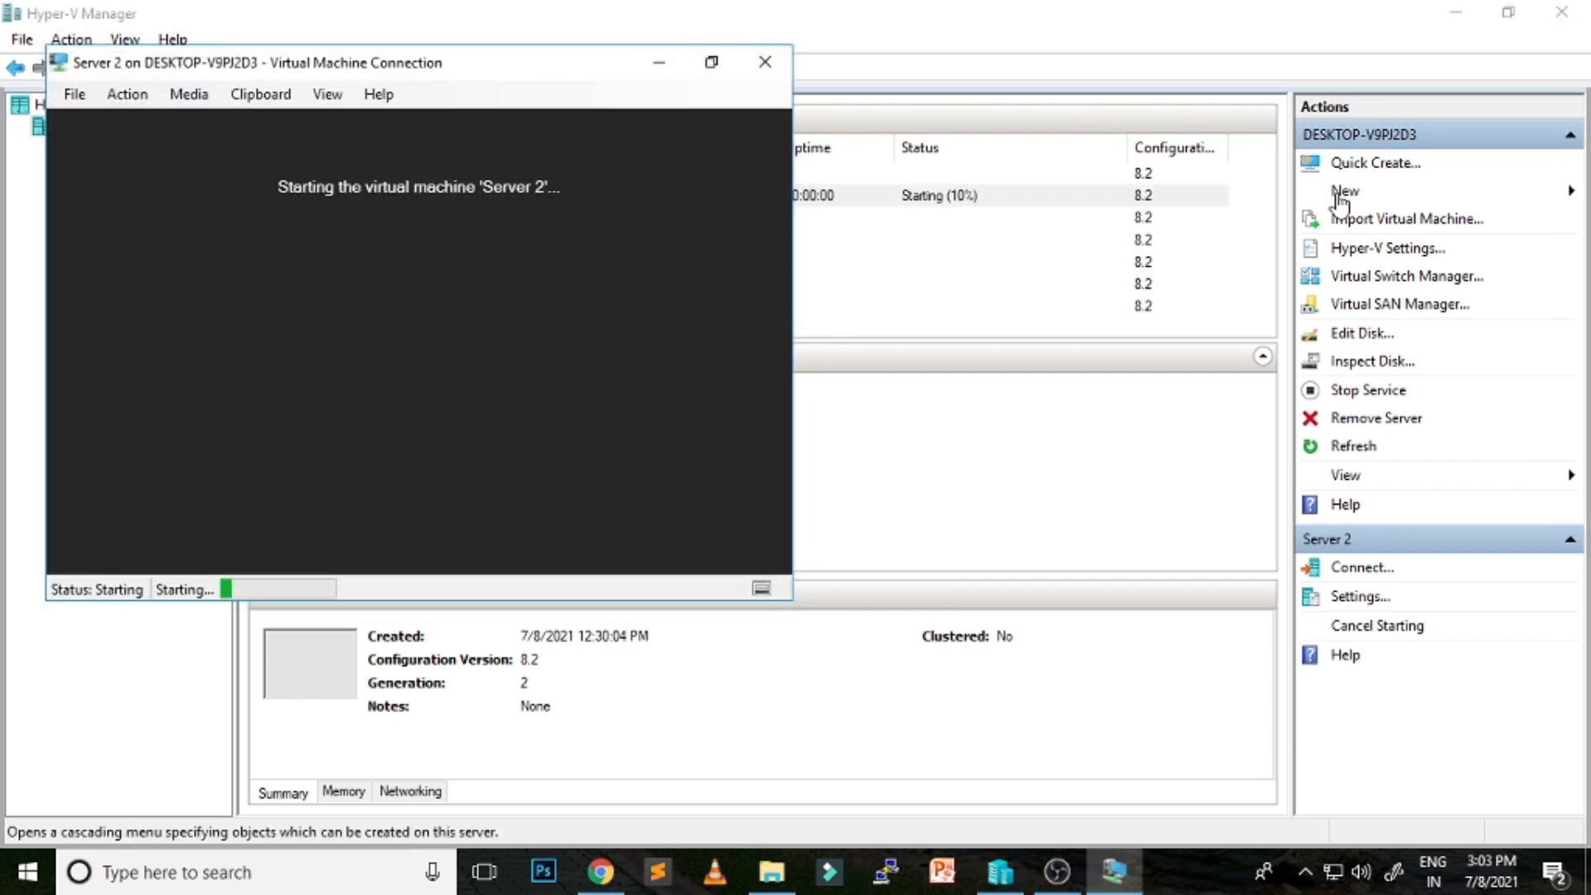
left_click(711, 62)
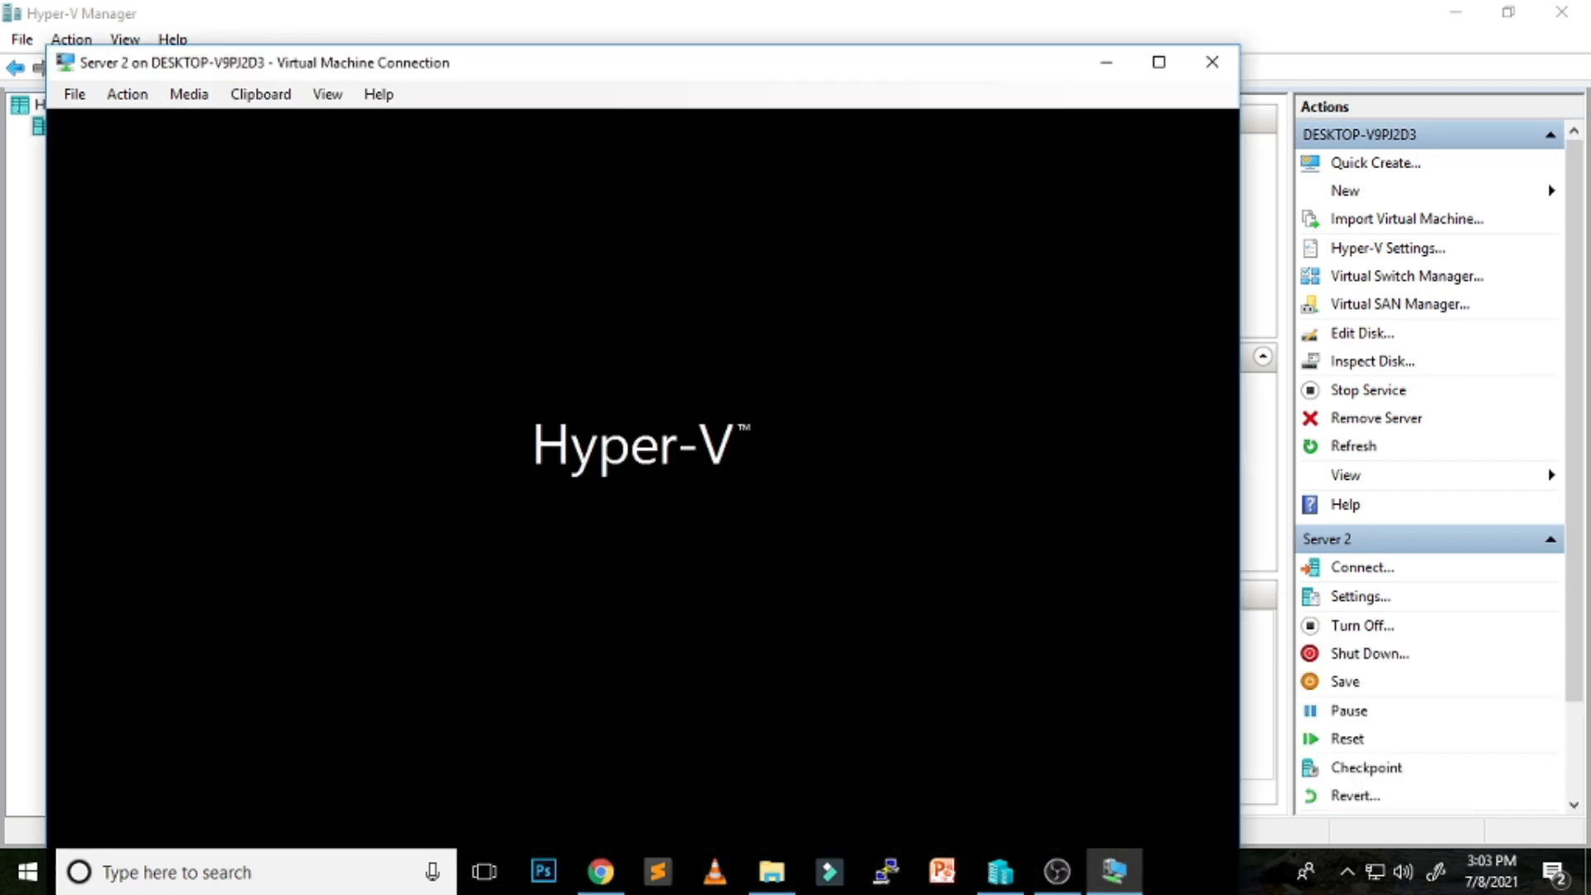
left_click(1158, 61)
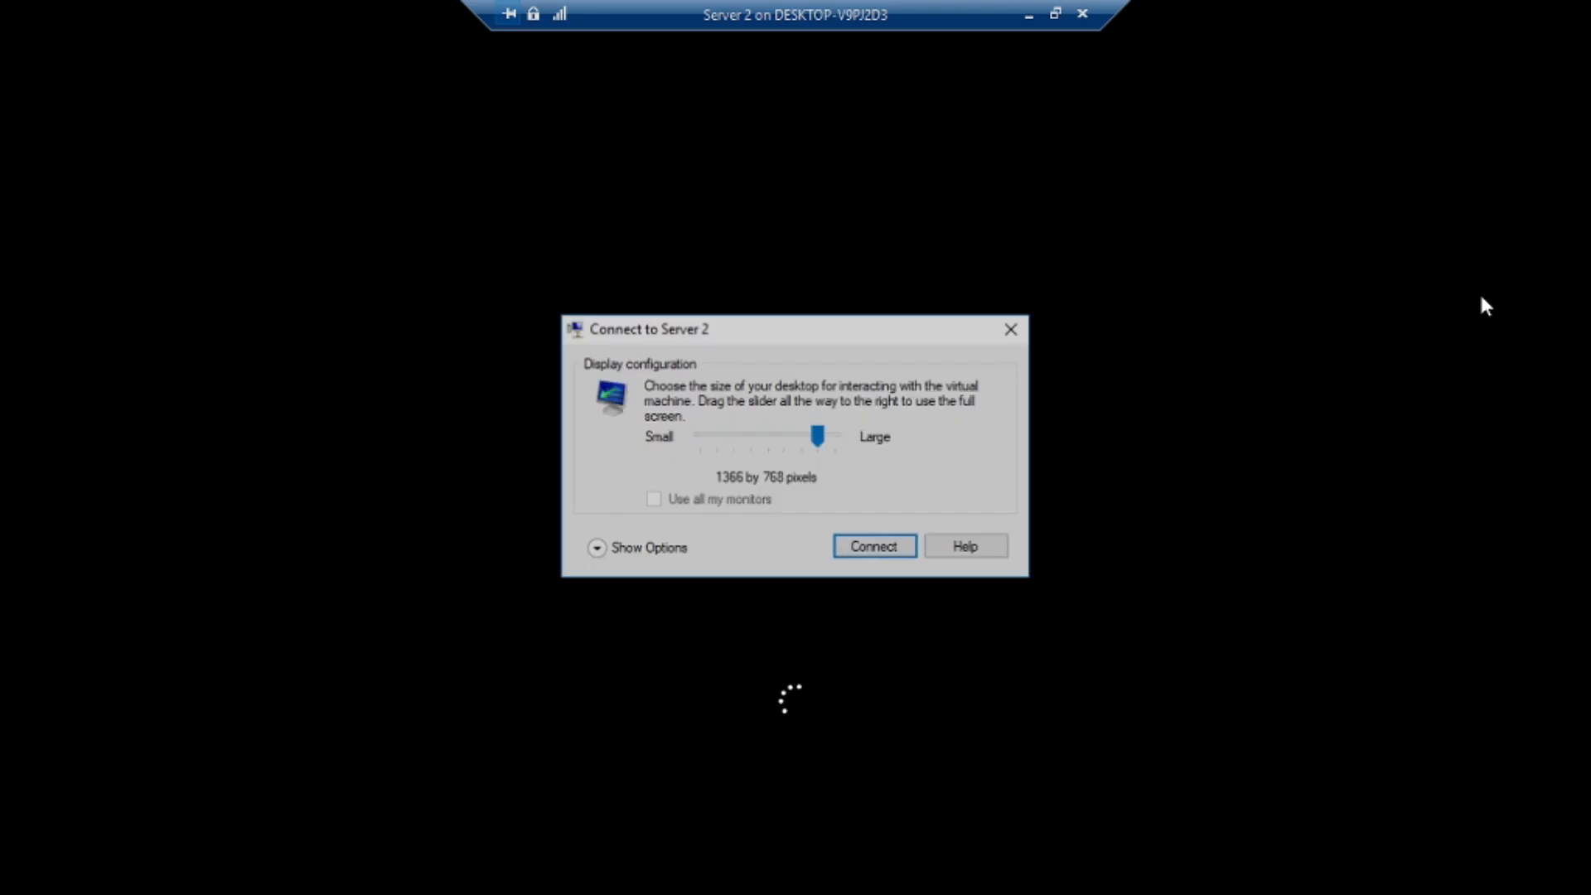
- Connect to Server 2 at 1366 by 768 pixels in full screen and sign in with the Administrator password
left_click(888, 548)
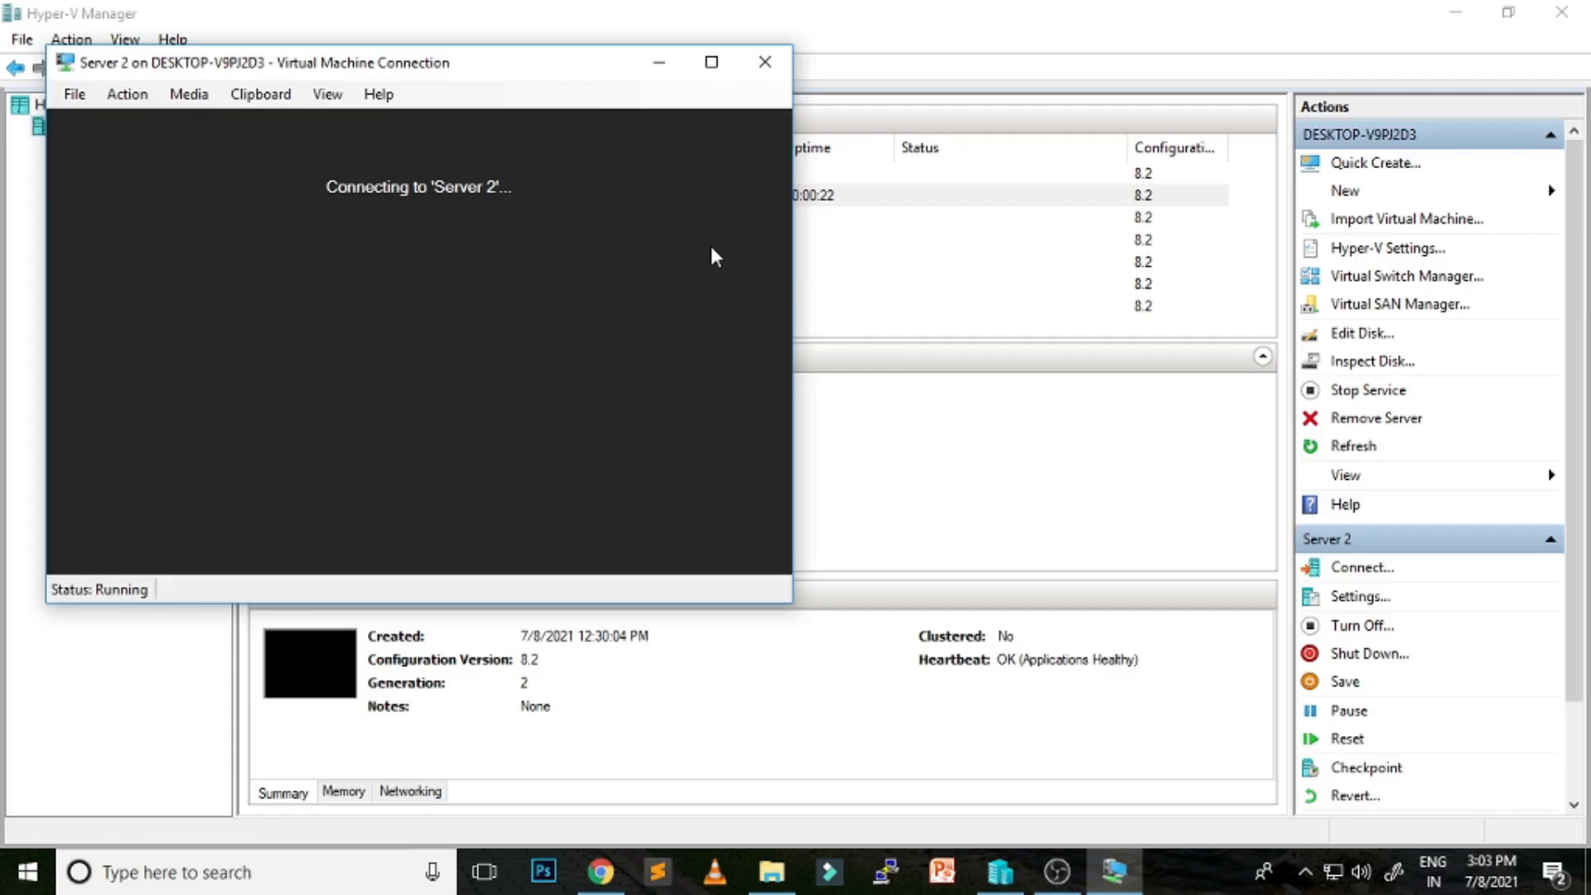
left_click(721, 68)
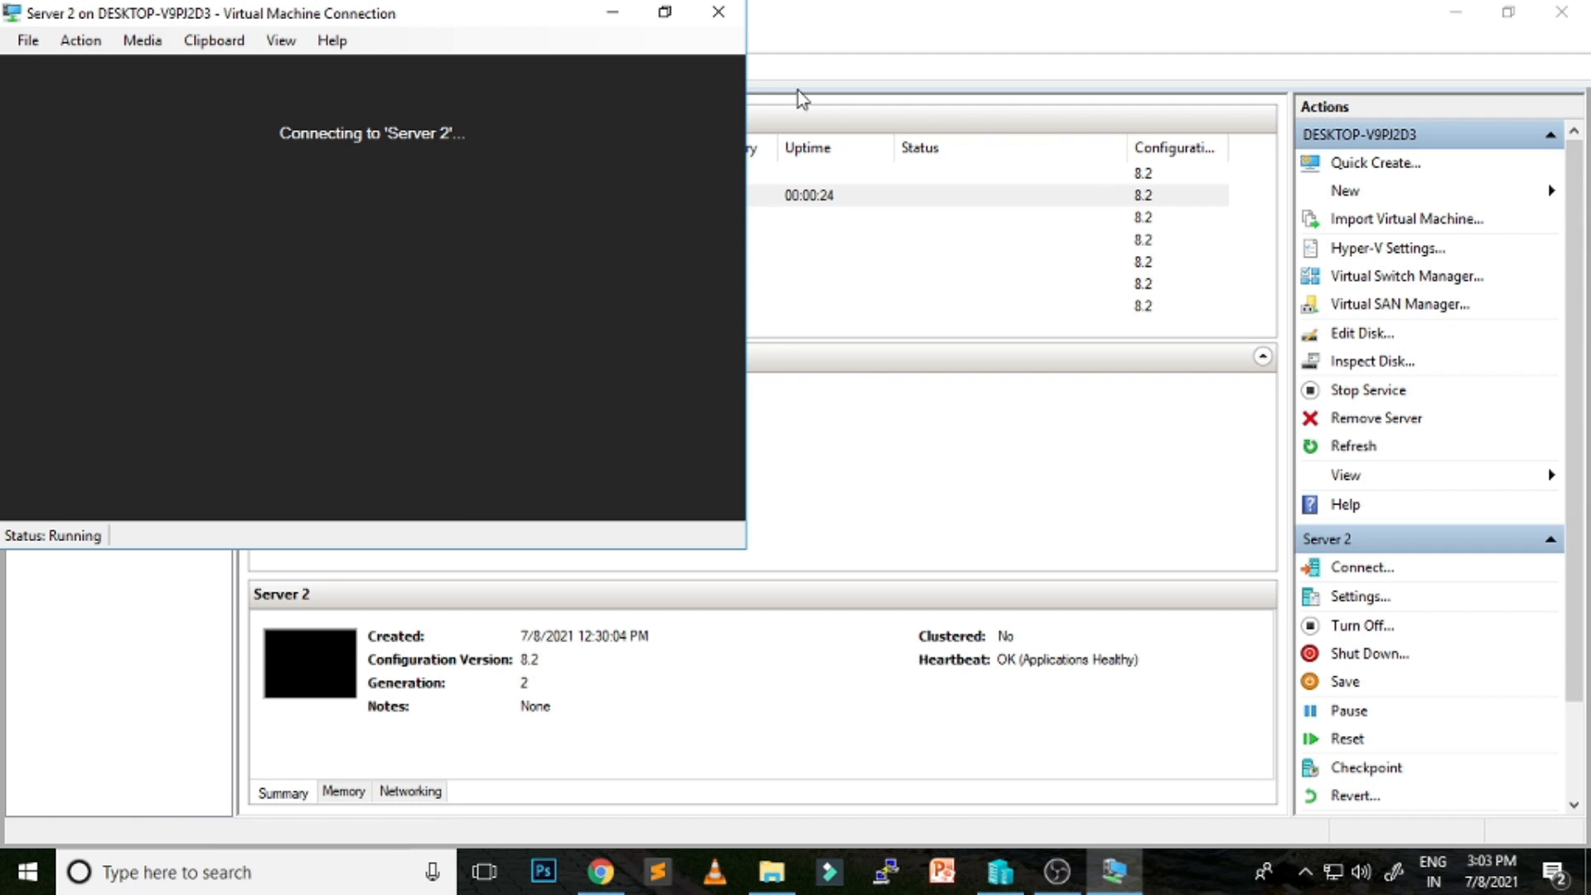
left_click(665, 12)
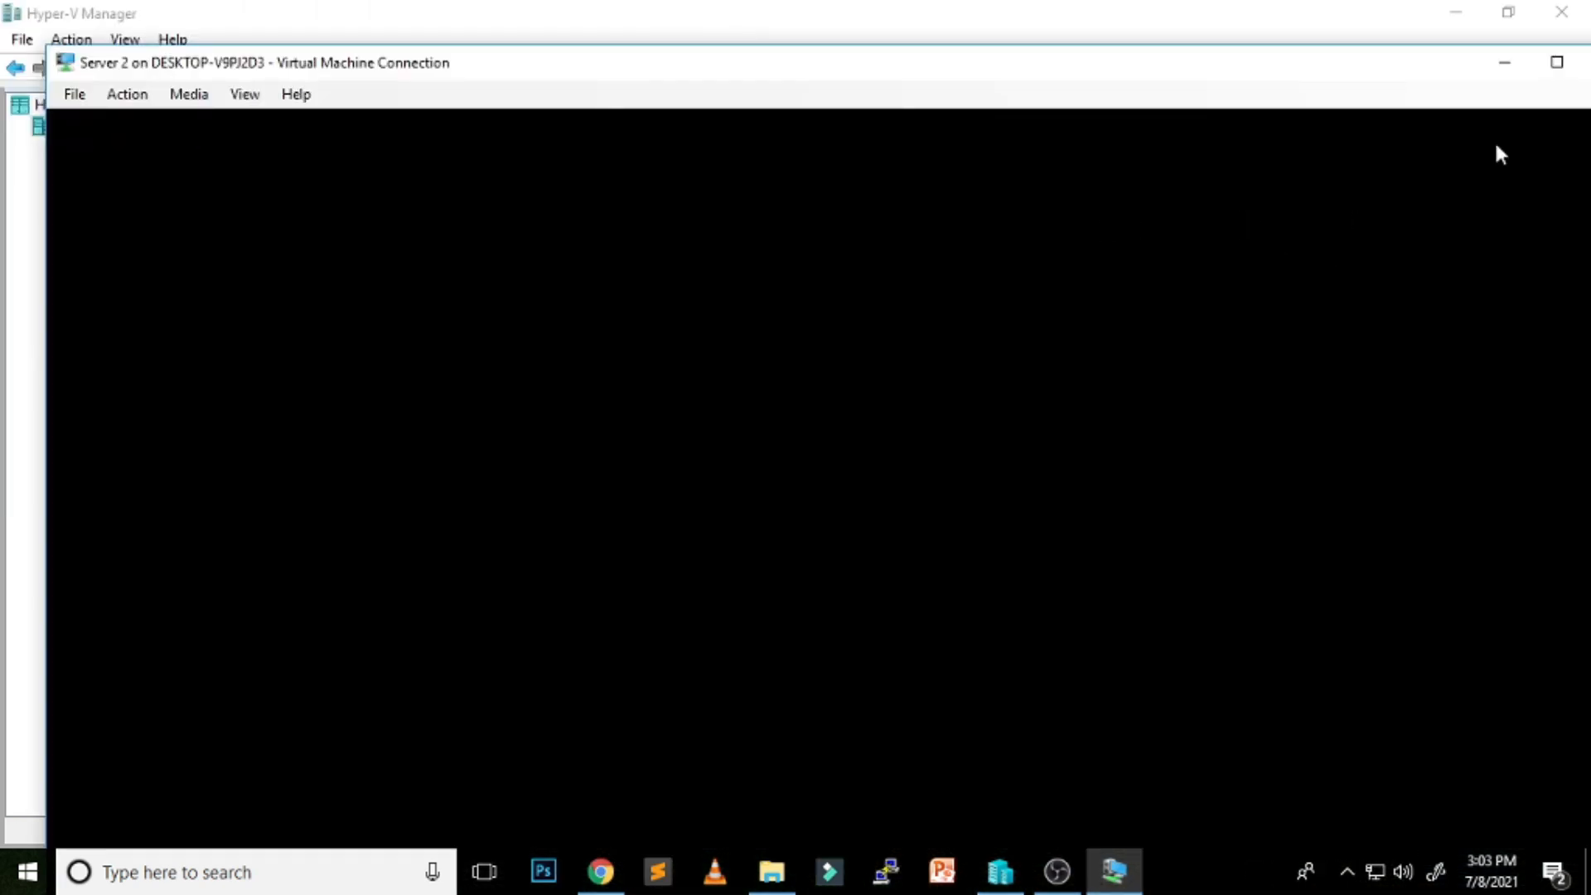
left_click(1557, 62)
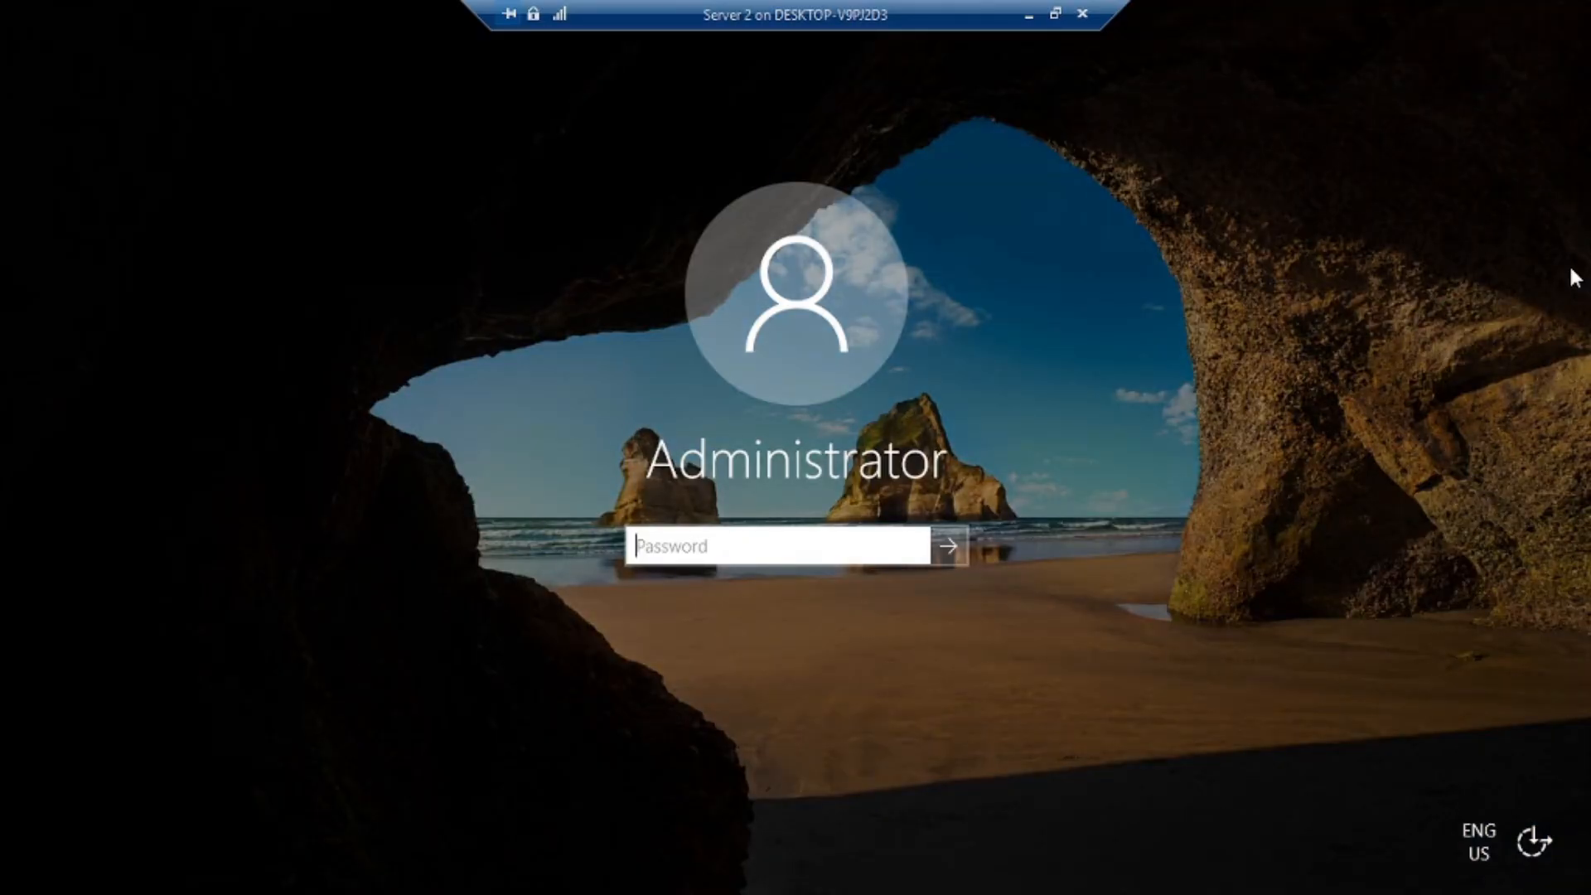
type("**********")
key("Return")
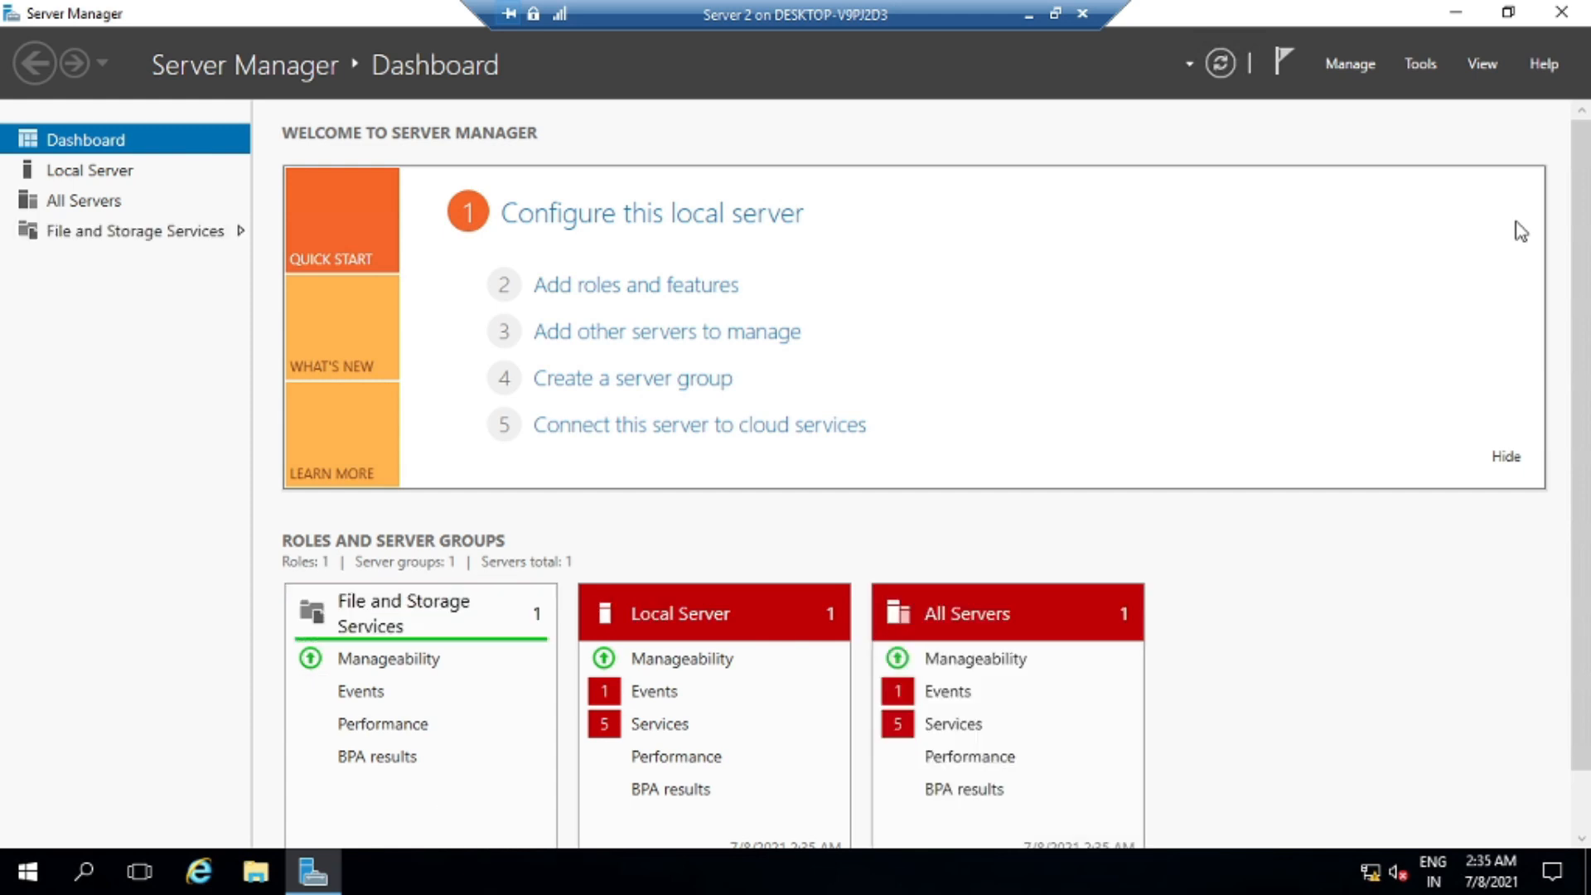
left_click(1422, 63)
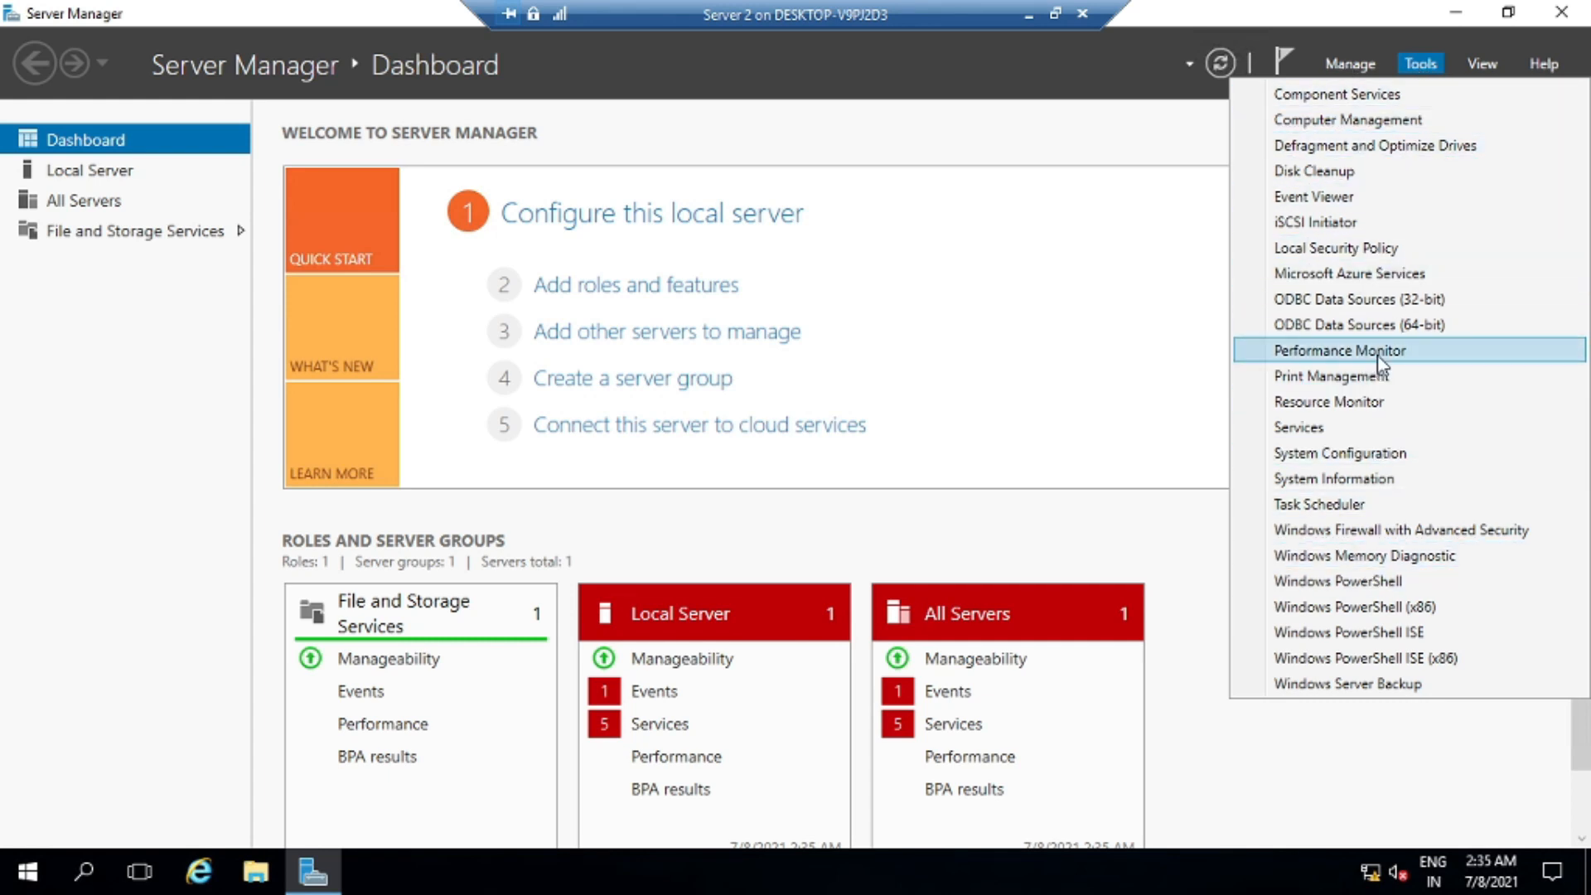
left_click(1107, 132)
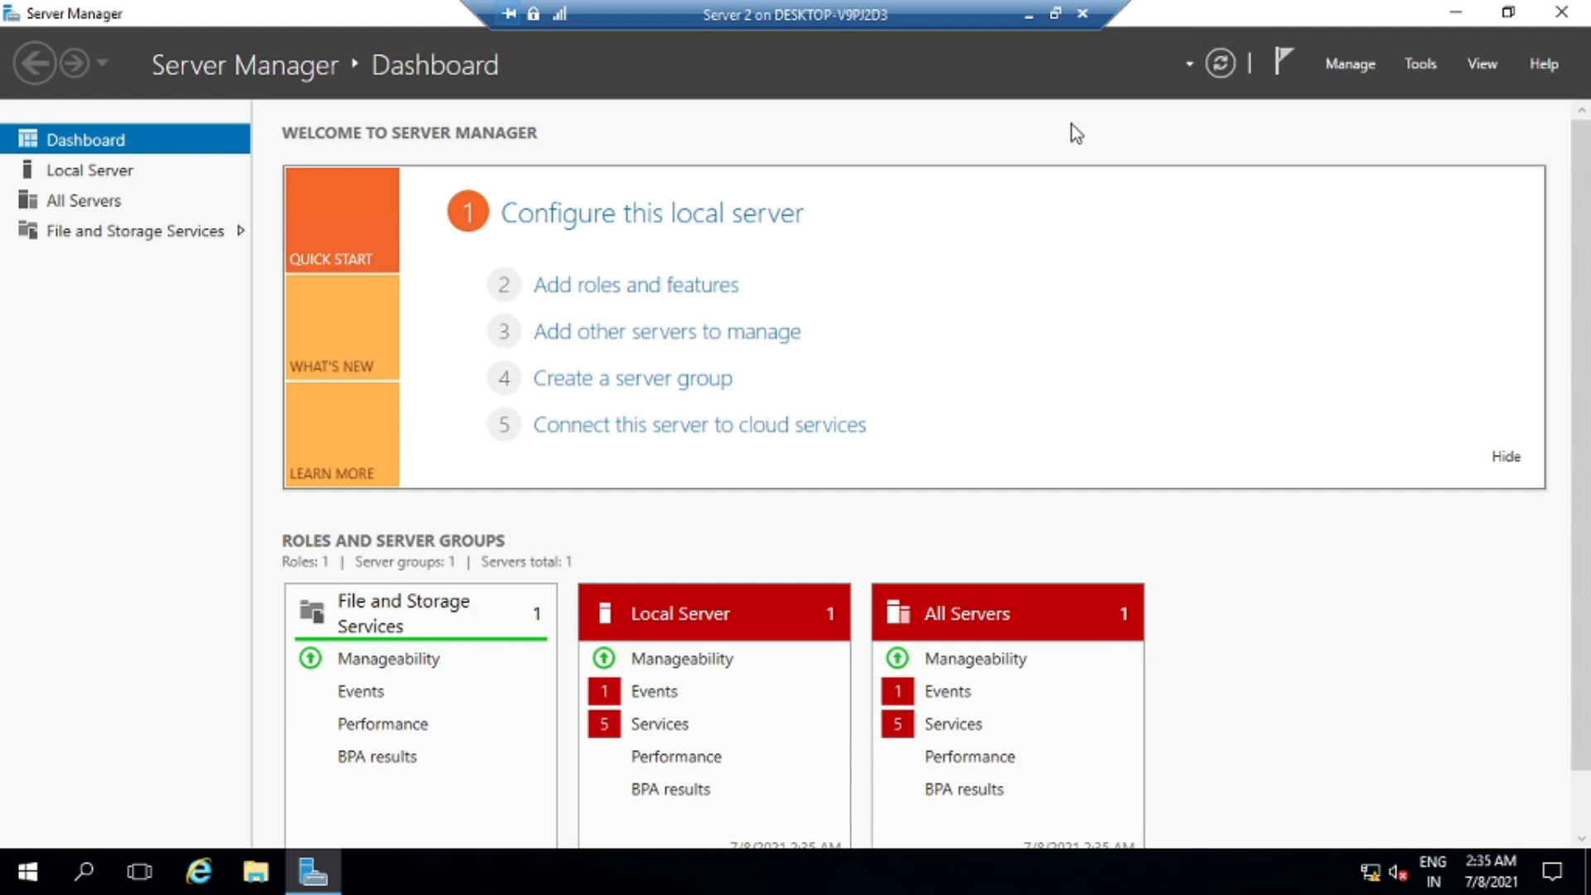
- Run ncpa.cpl to open the Network Connections window
key("super+r")
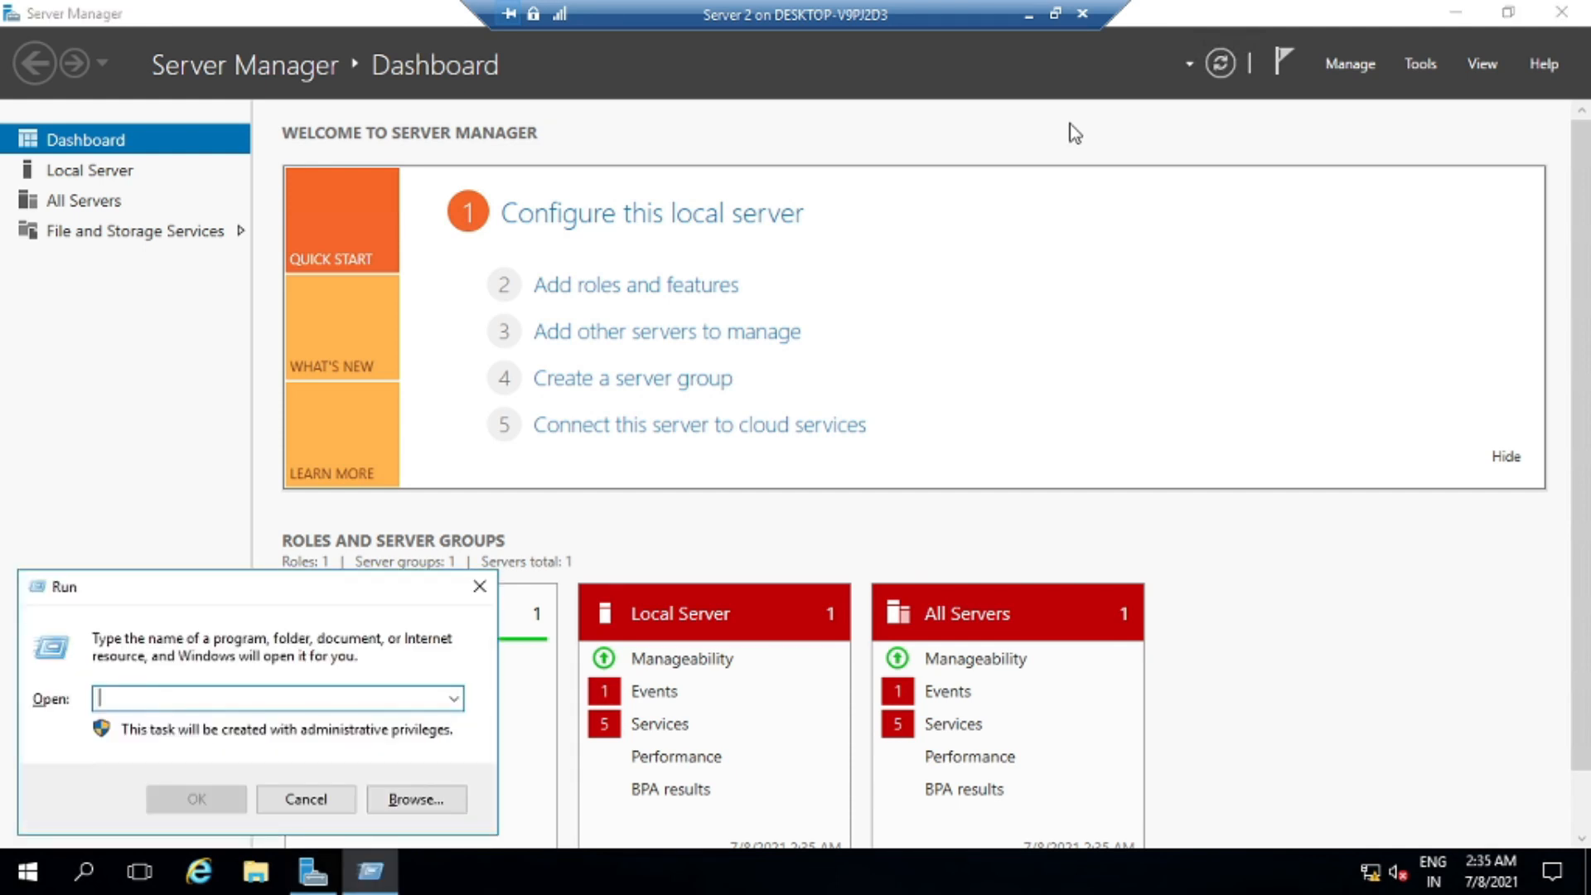
type("nc")
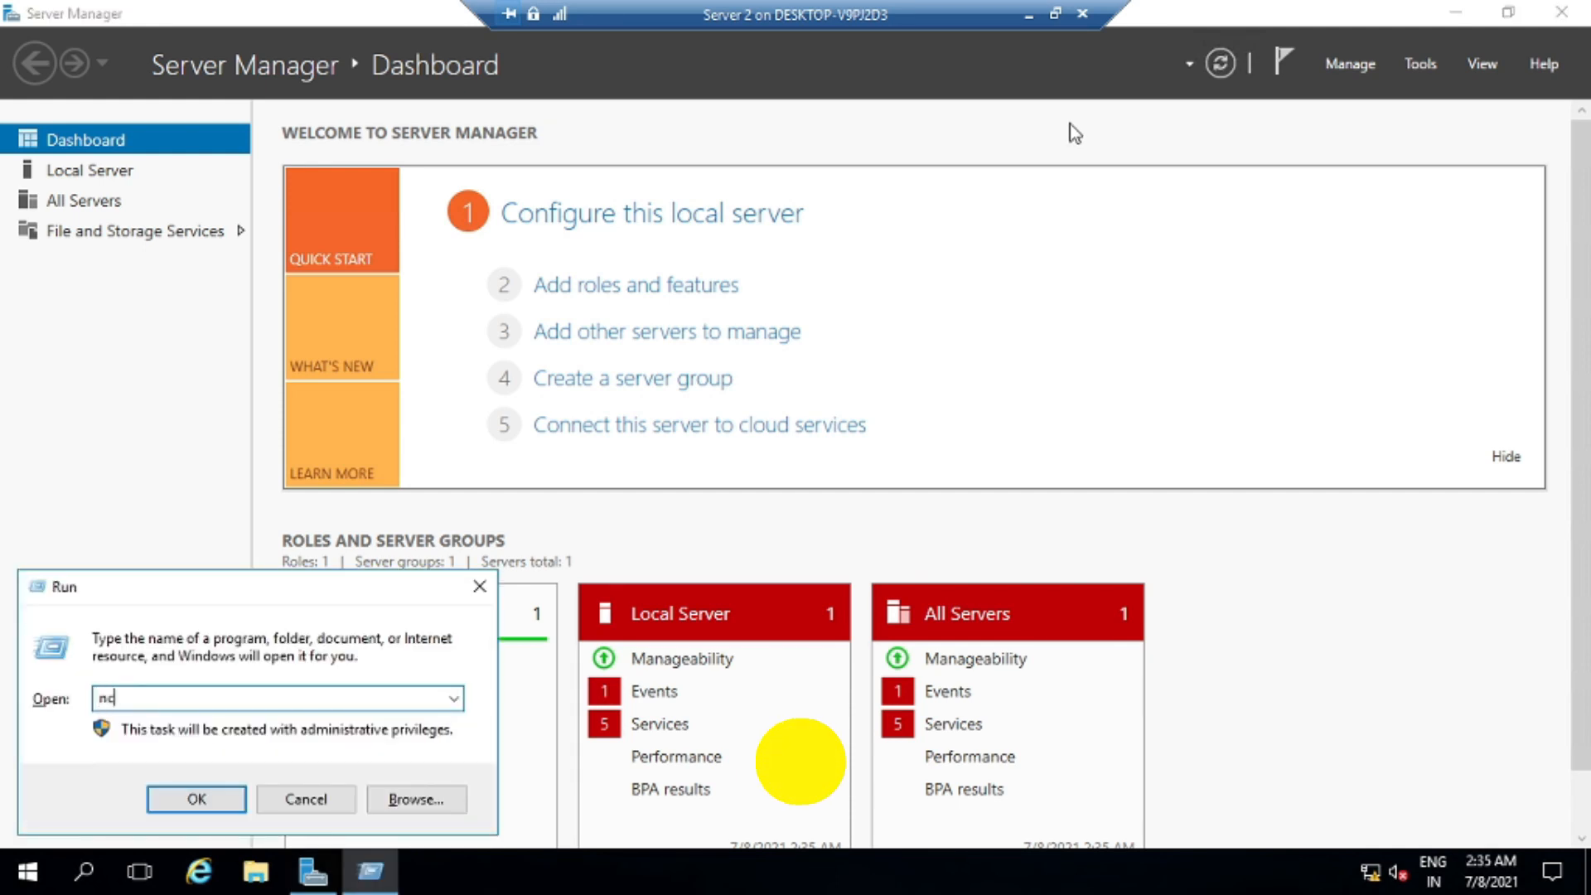
type("pa.cpl")
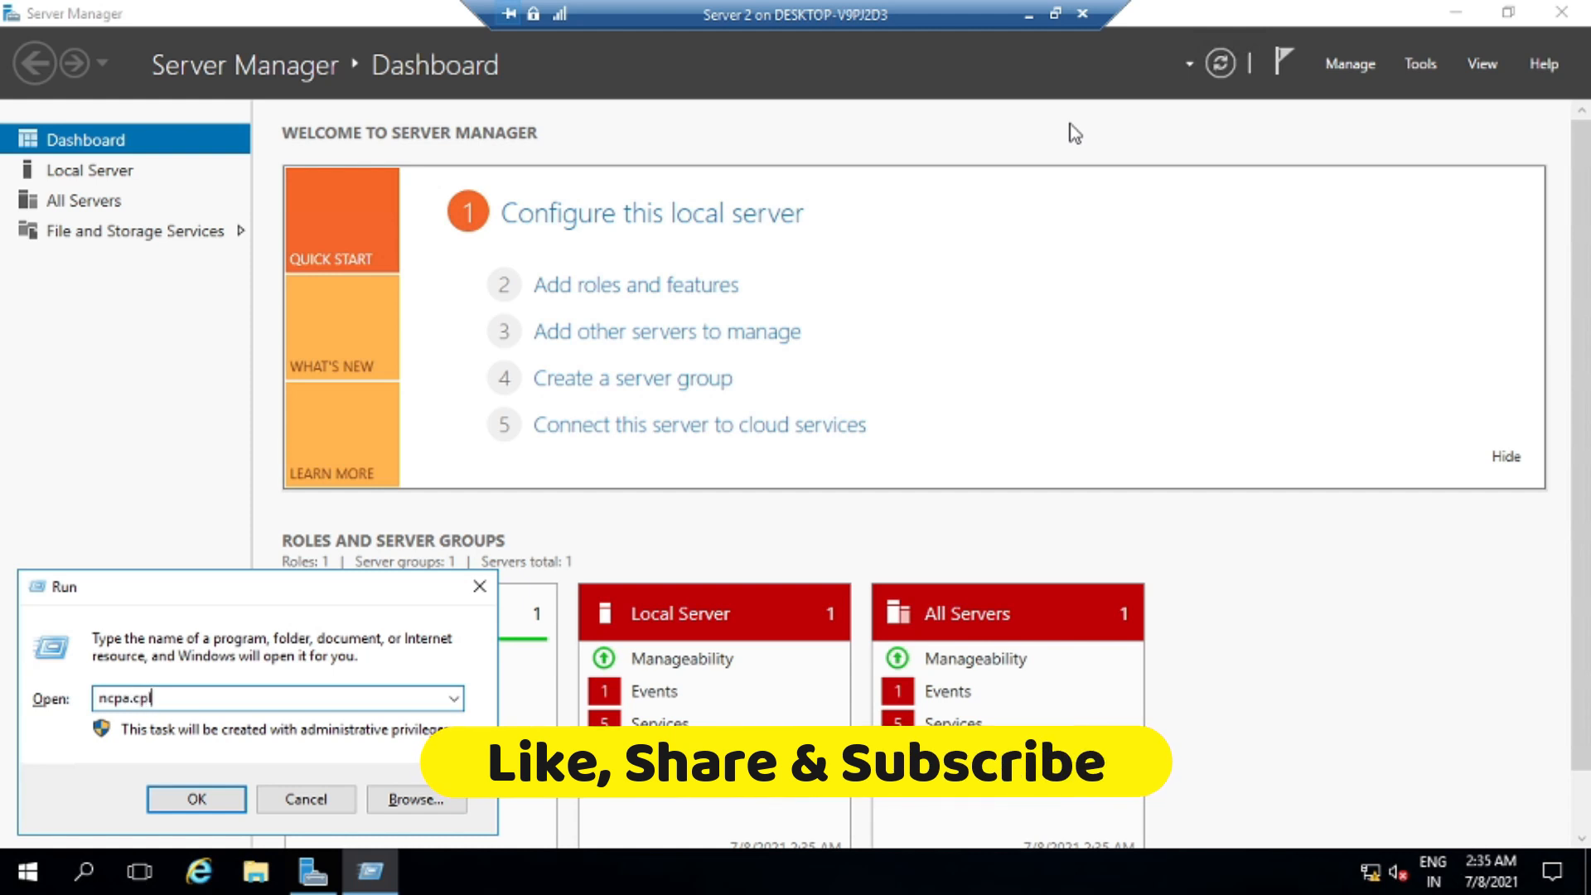
key("Return")
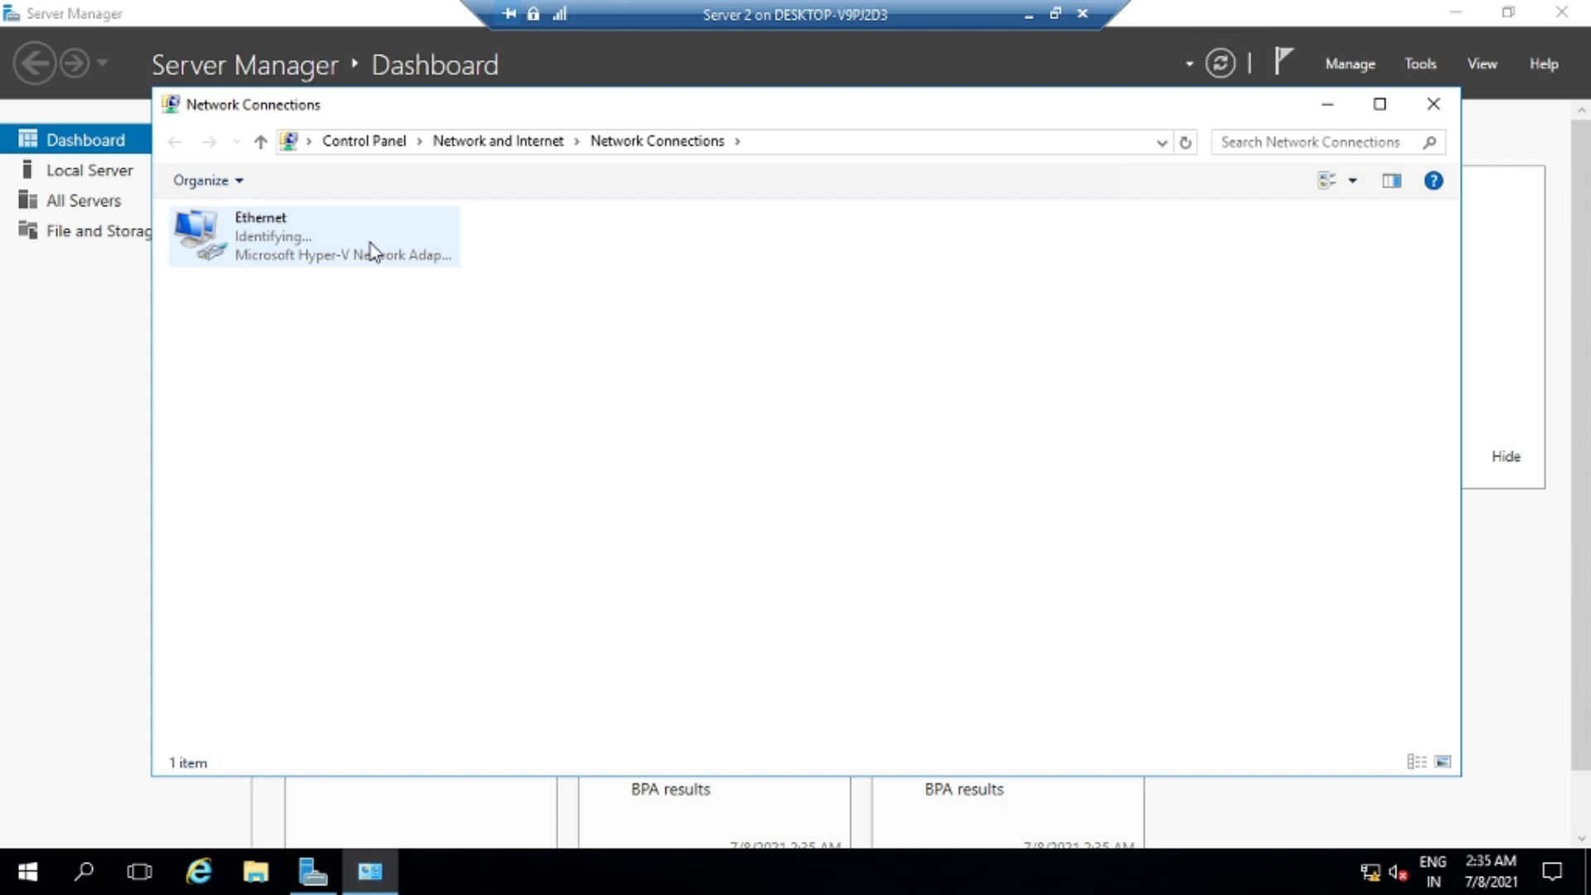
right_click(1369, 883)
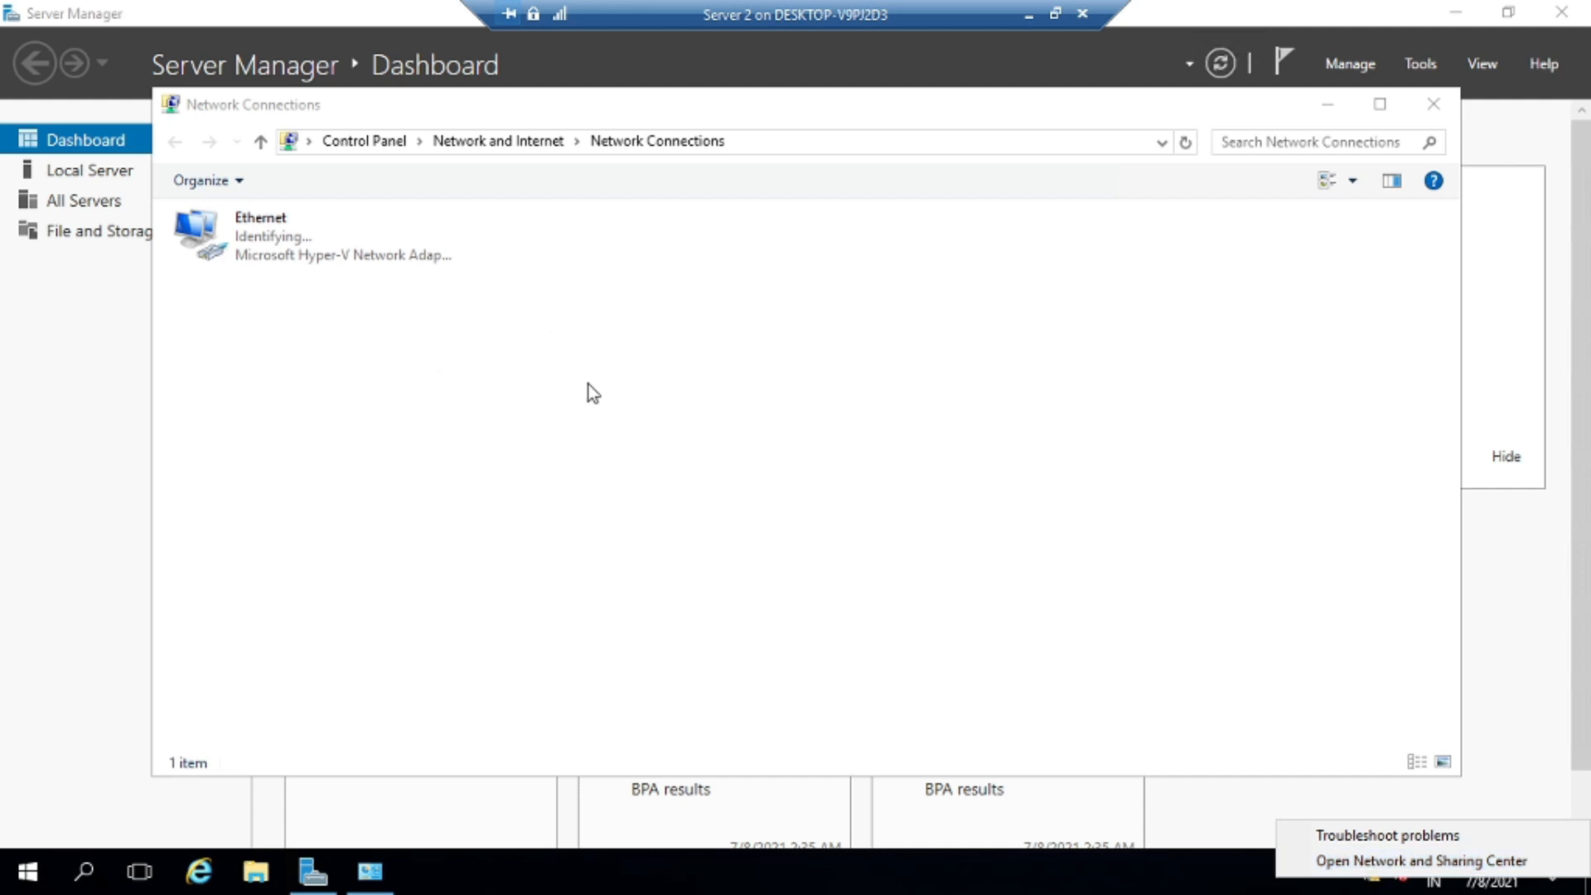
- Give the Ethernet adapter the static IPv4 address 172.16.0.1 with subnet mask 255.255.0.0
left_click(290, 255)
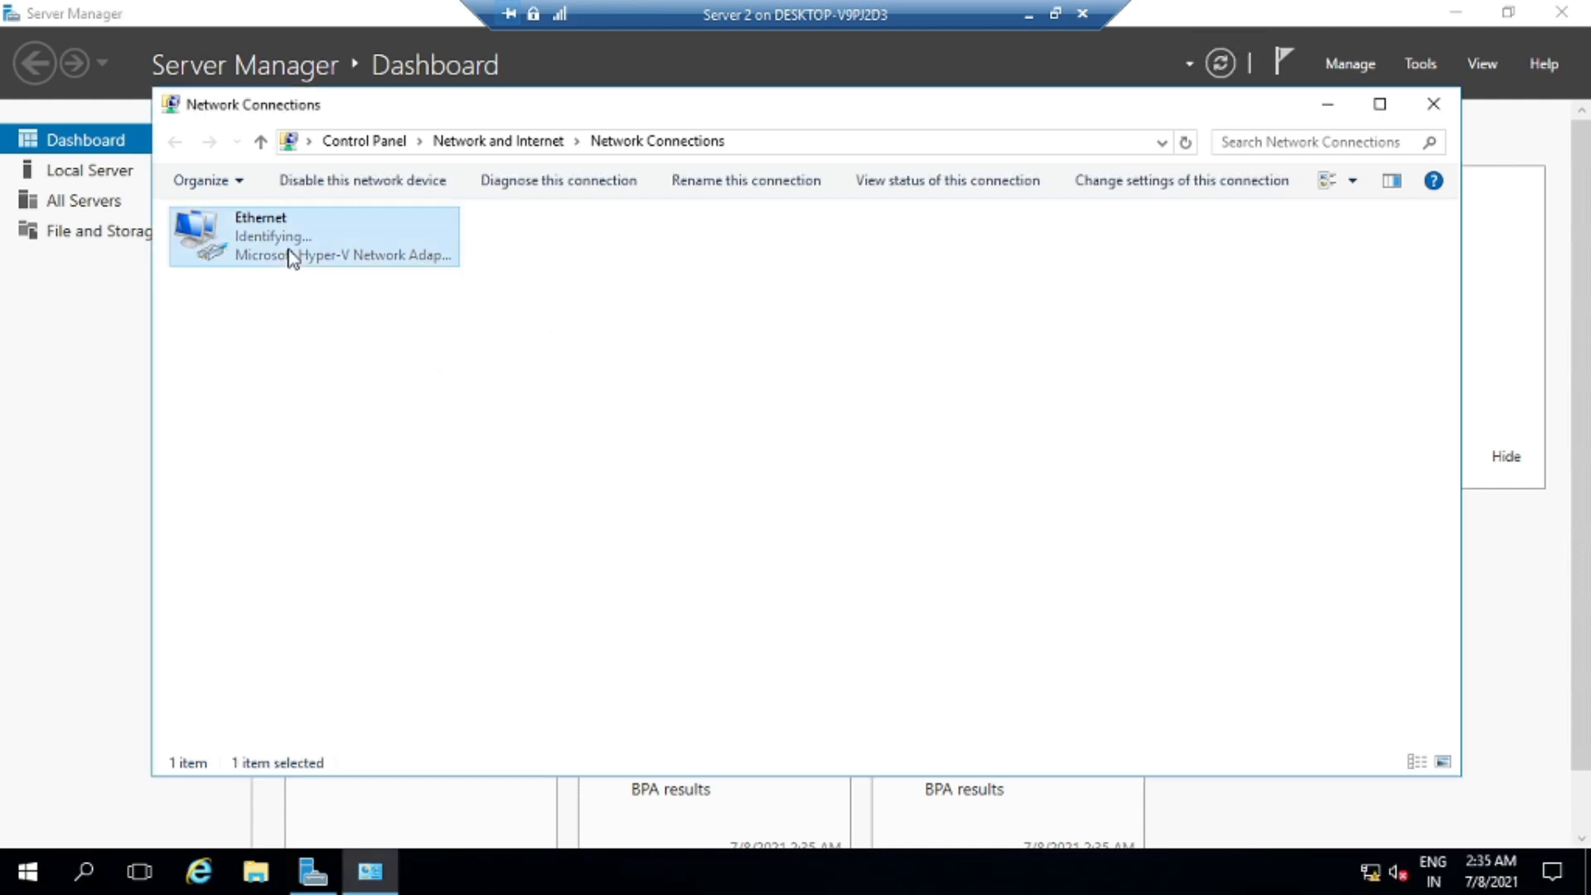
right_click(290, 256)
left_click(380, 471)
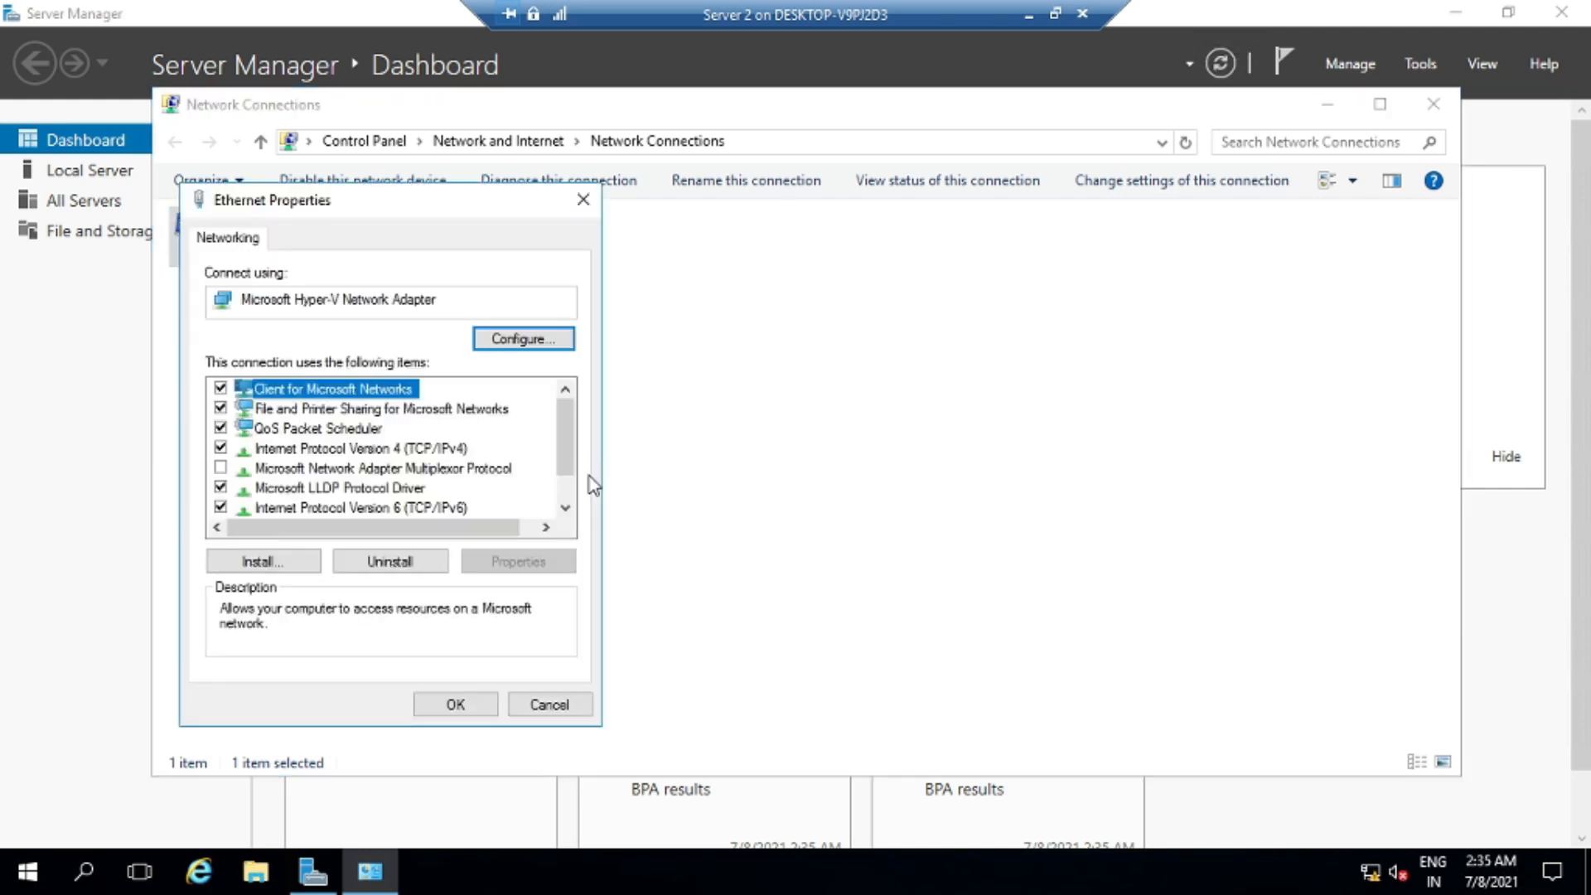
left_click(447, 448)
left_click(535, 555)
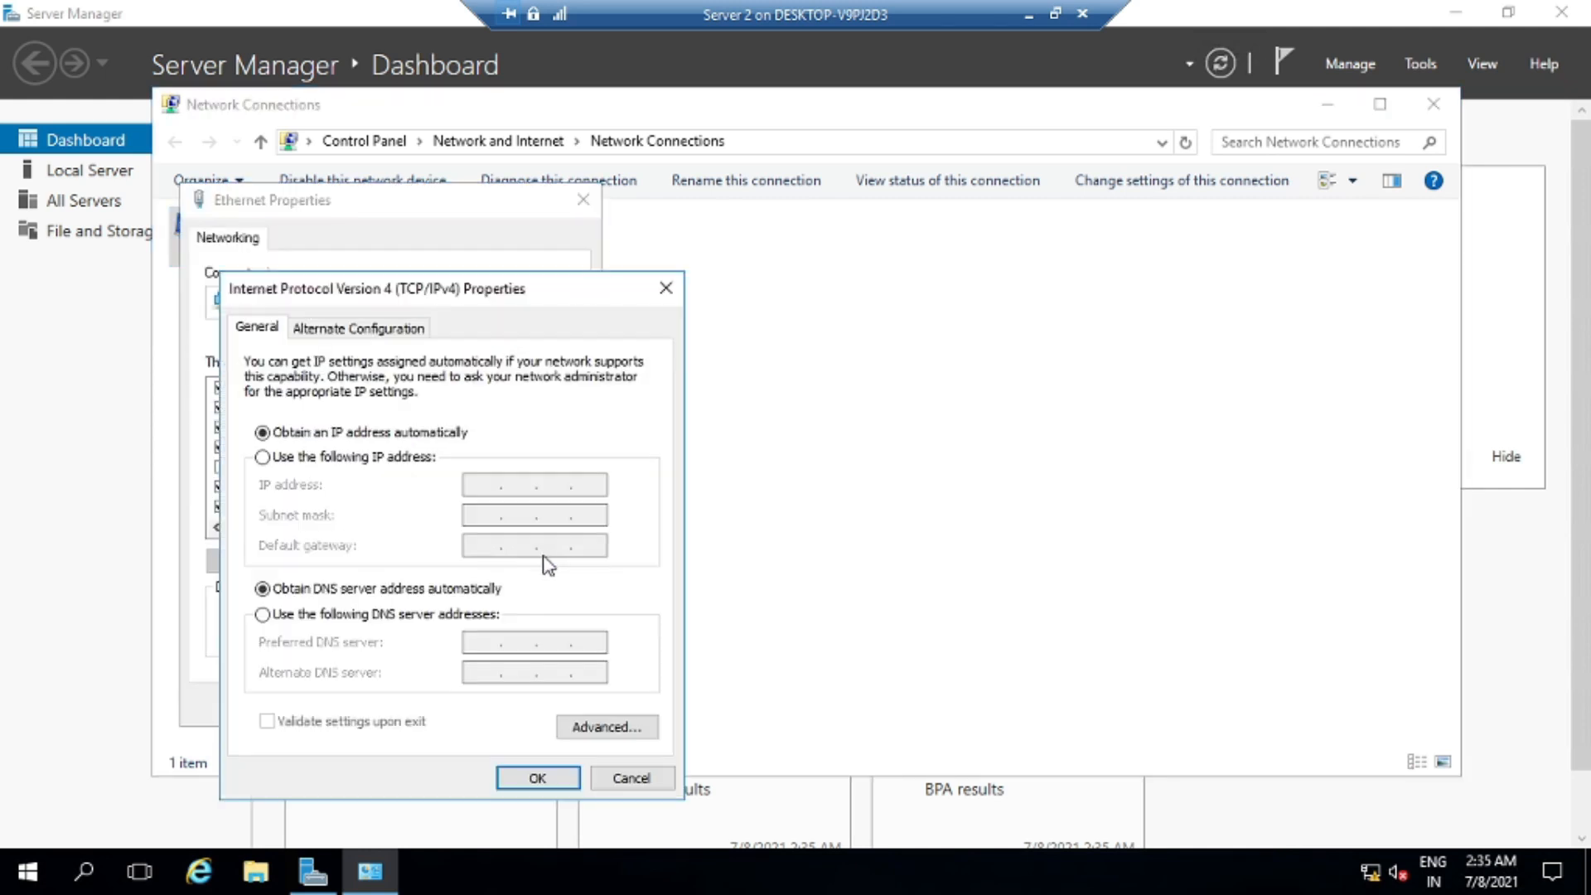
left_click(261, 457)
left_click(498, 484)
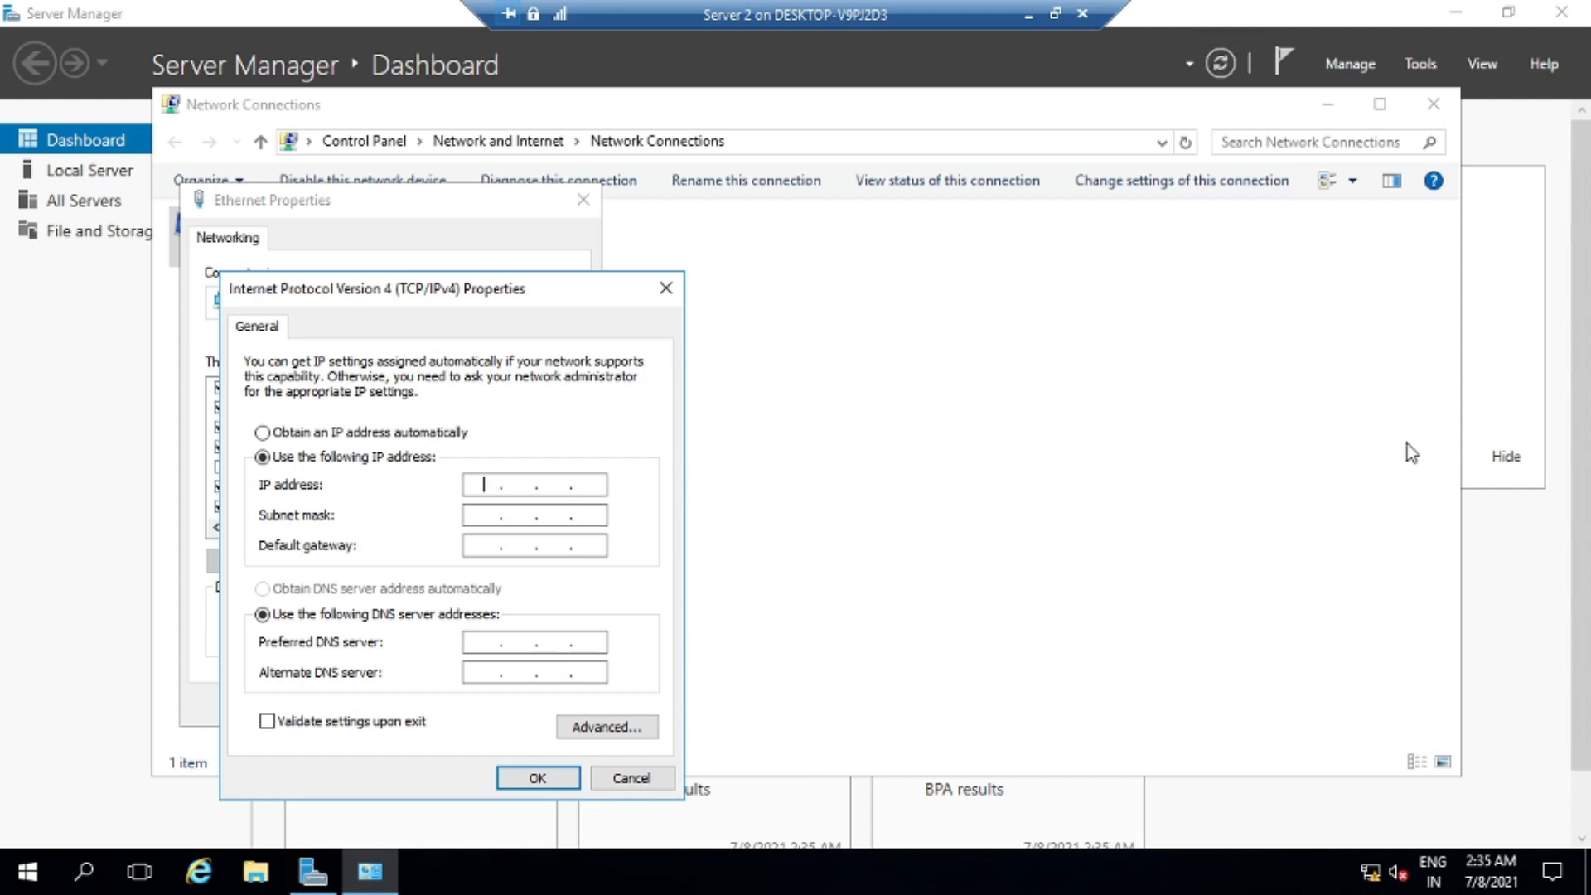
type("172 . 16 . 0 . 1")
key("Tab")
key("Tab")
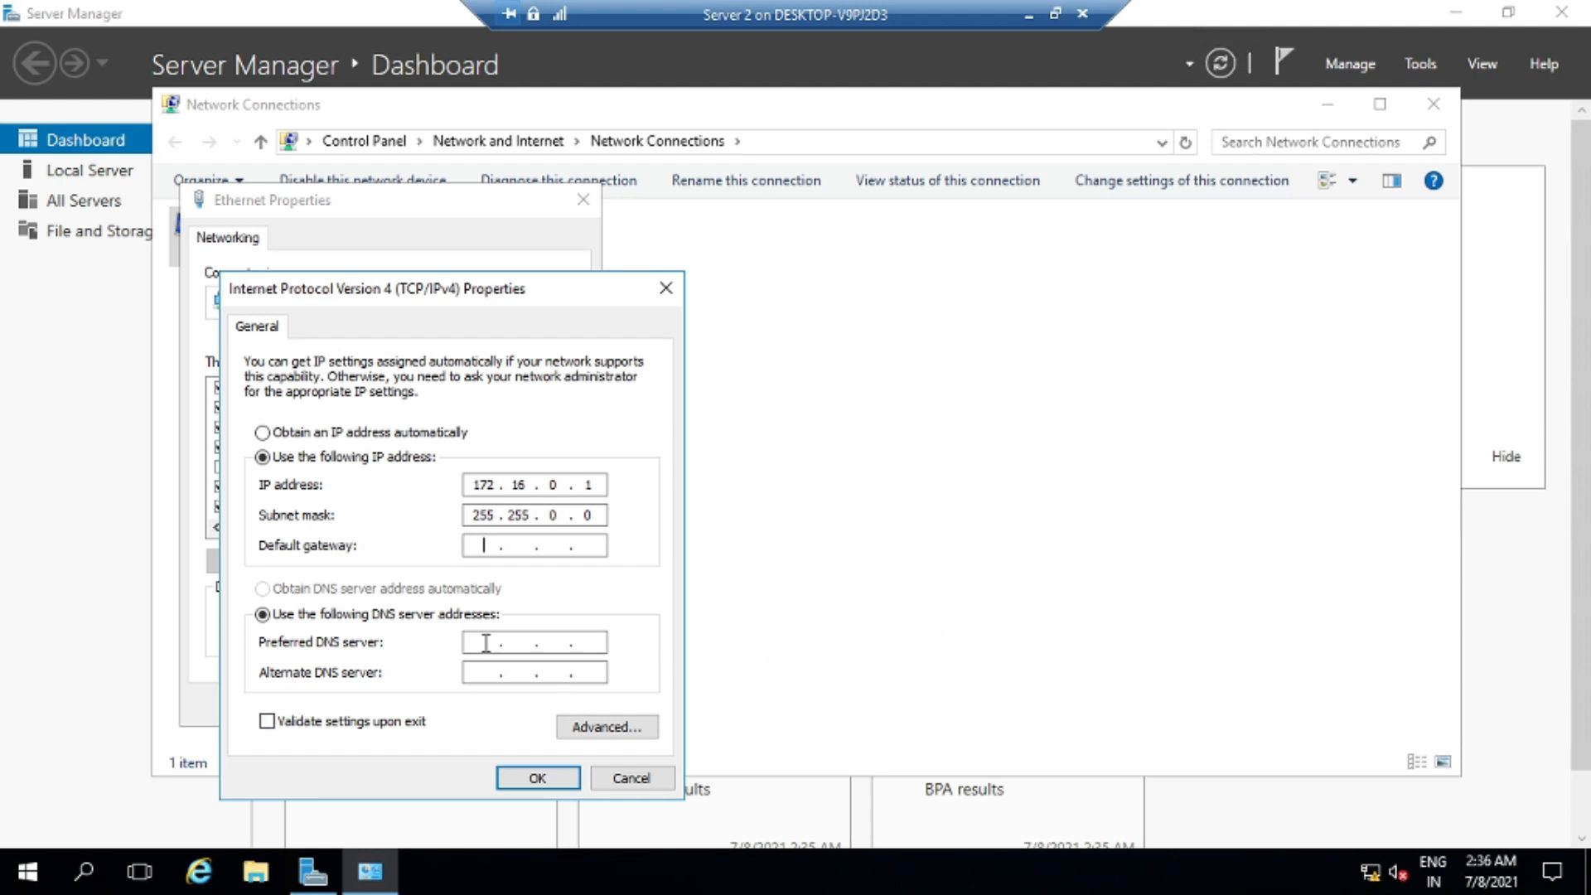
- Use the server's own IP address as the preferred DNS server, apply the Ethernet settings and close Network Connections
left_click(481, 642)
left_click_drag(479, 478, 641, 478)
left_click(484, 644)
left_click(537, 777)
left_click(460, 701)
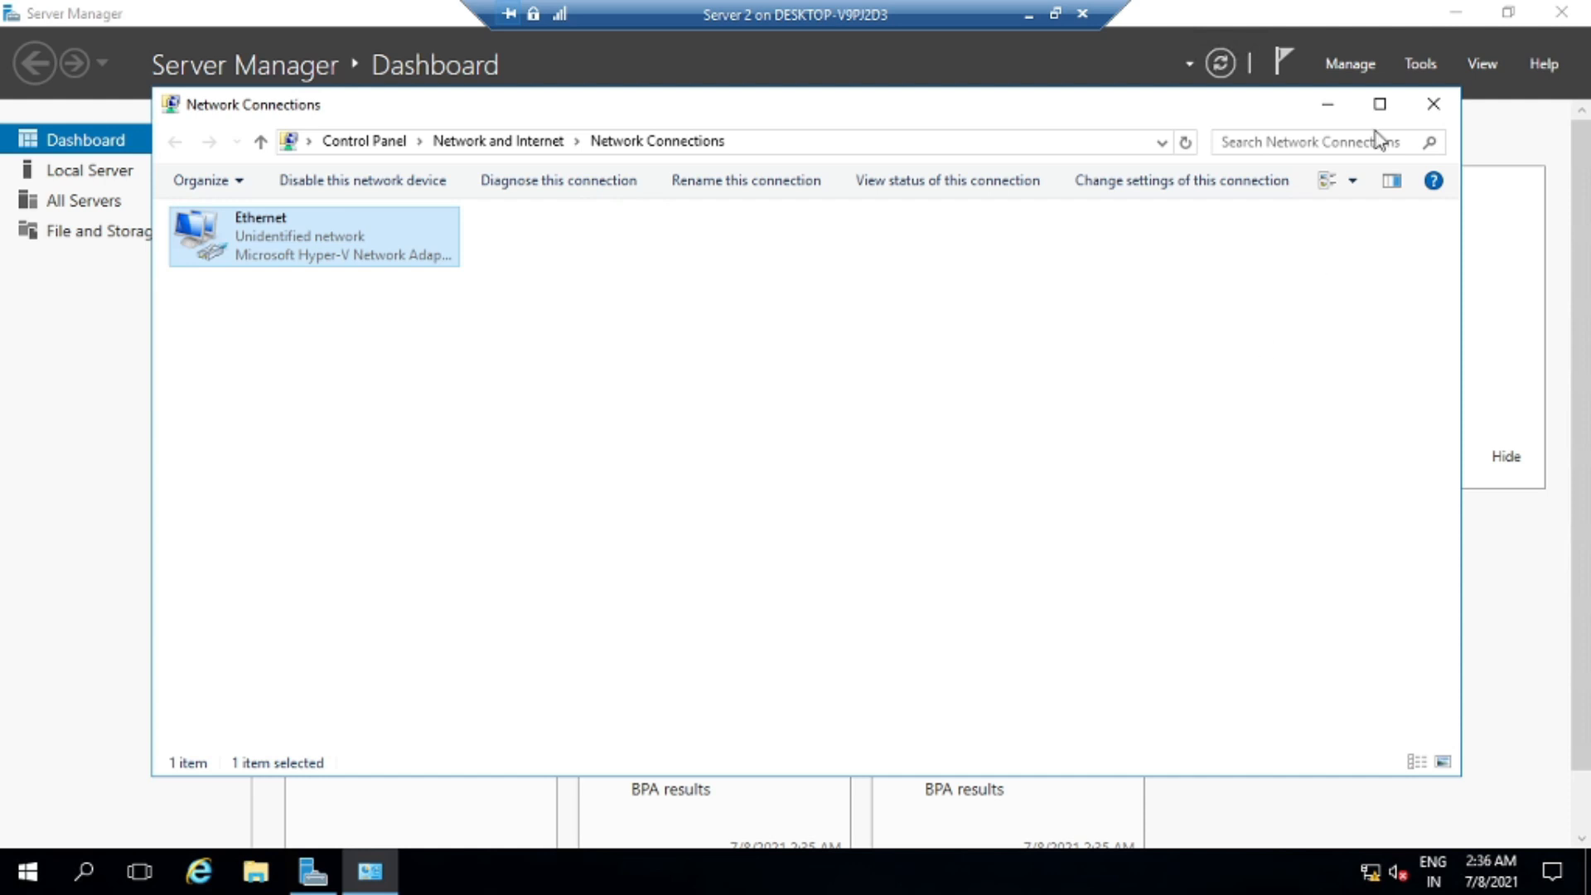
left_click(1434, 104)
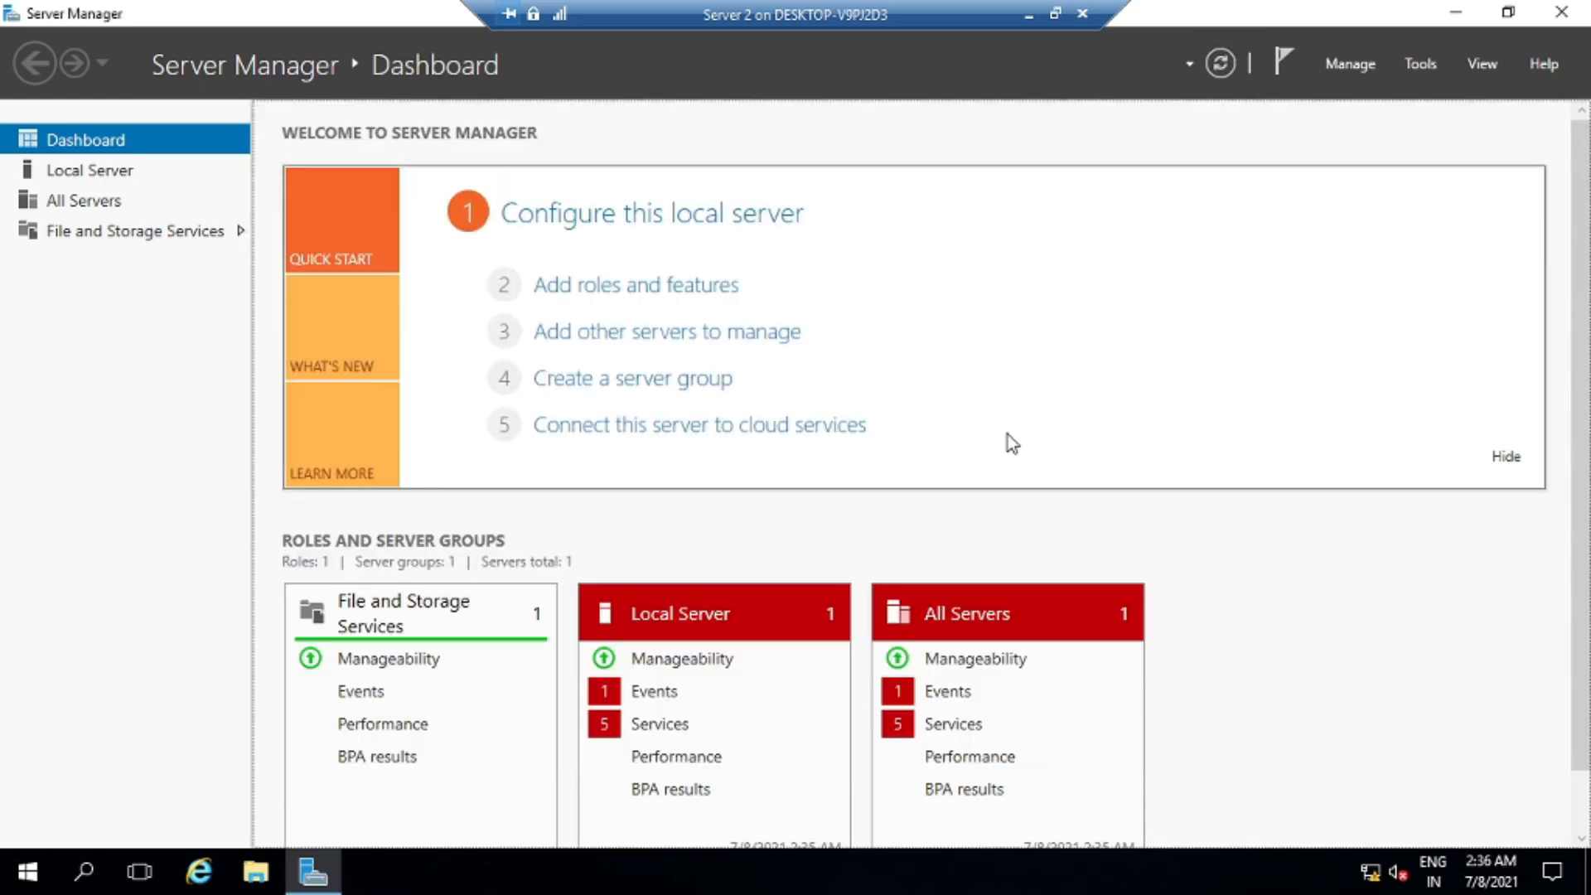
- Refresh the dashboard and start adding roles and features with a role-based installation on server WIN-HPBNMV4F0RT
left_click(1221, 63)
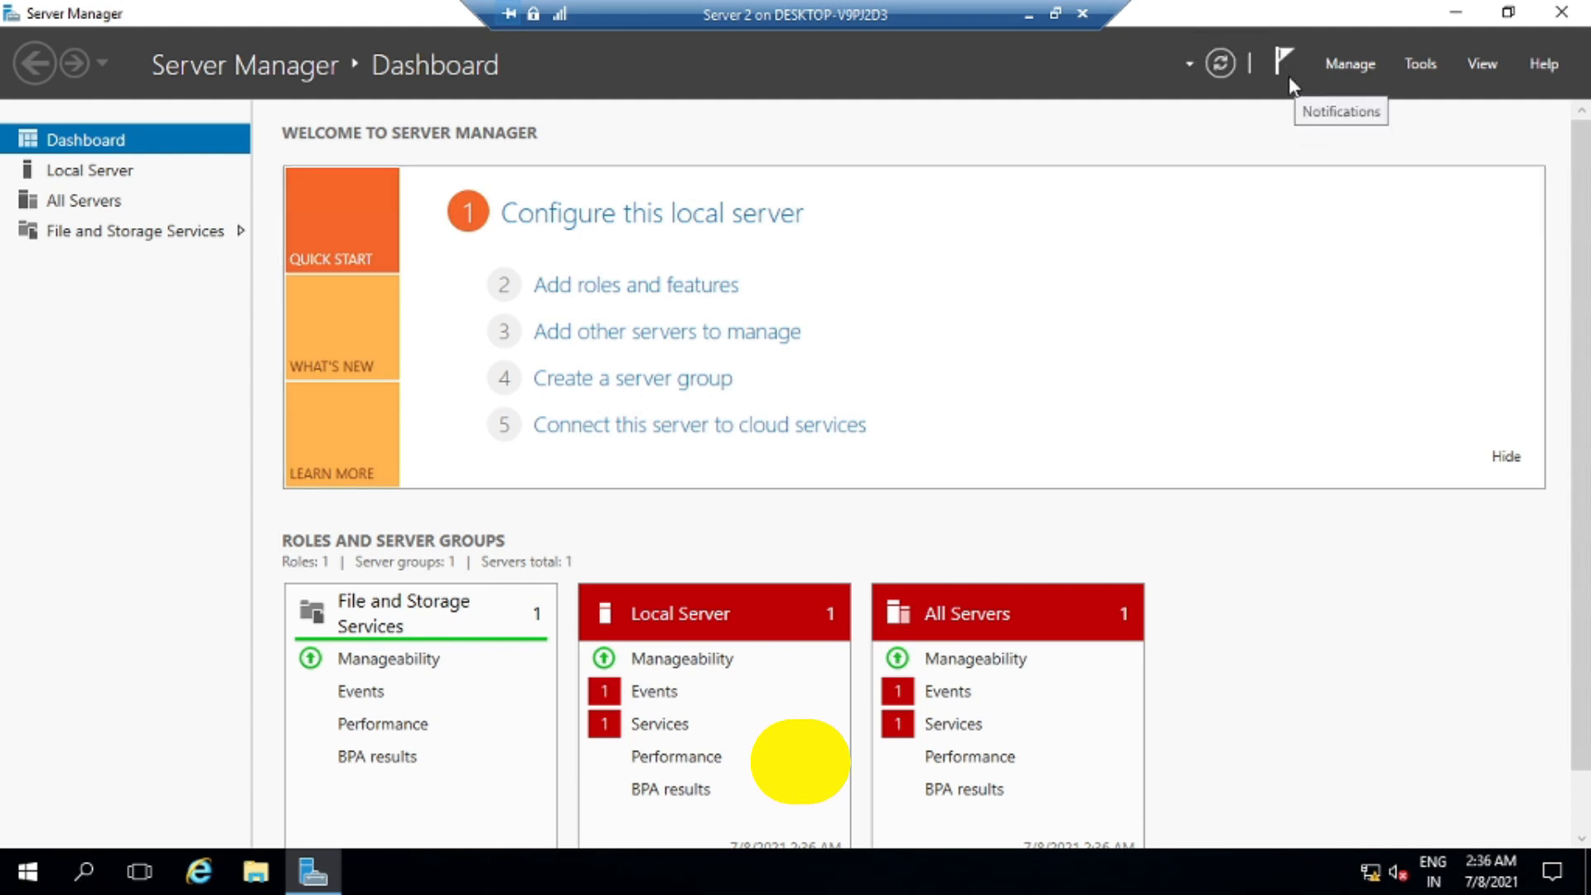
left_click(619, 298)
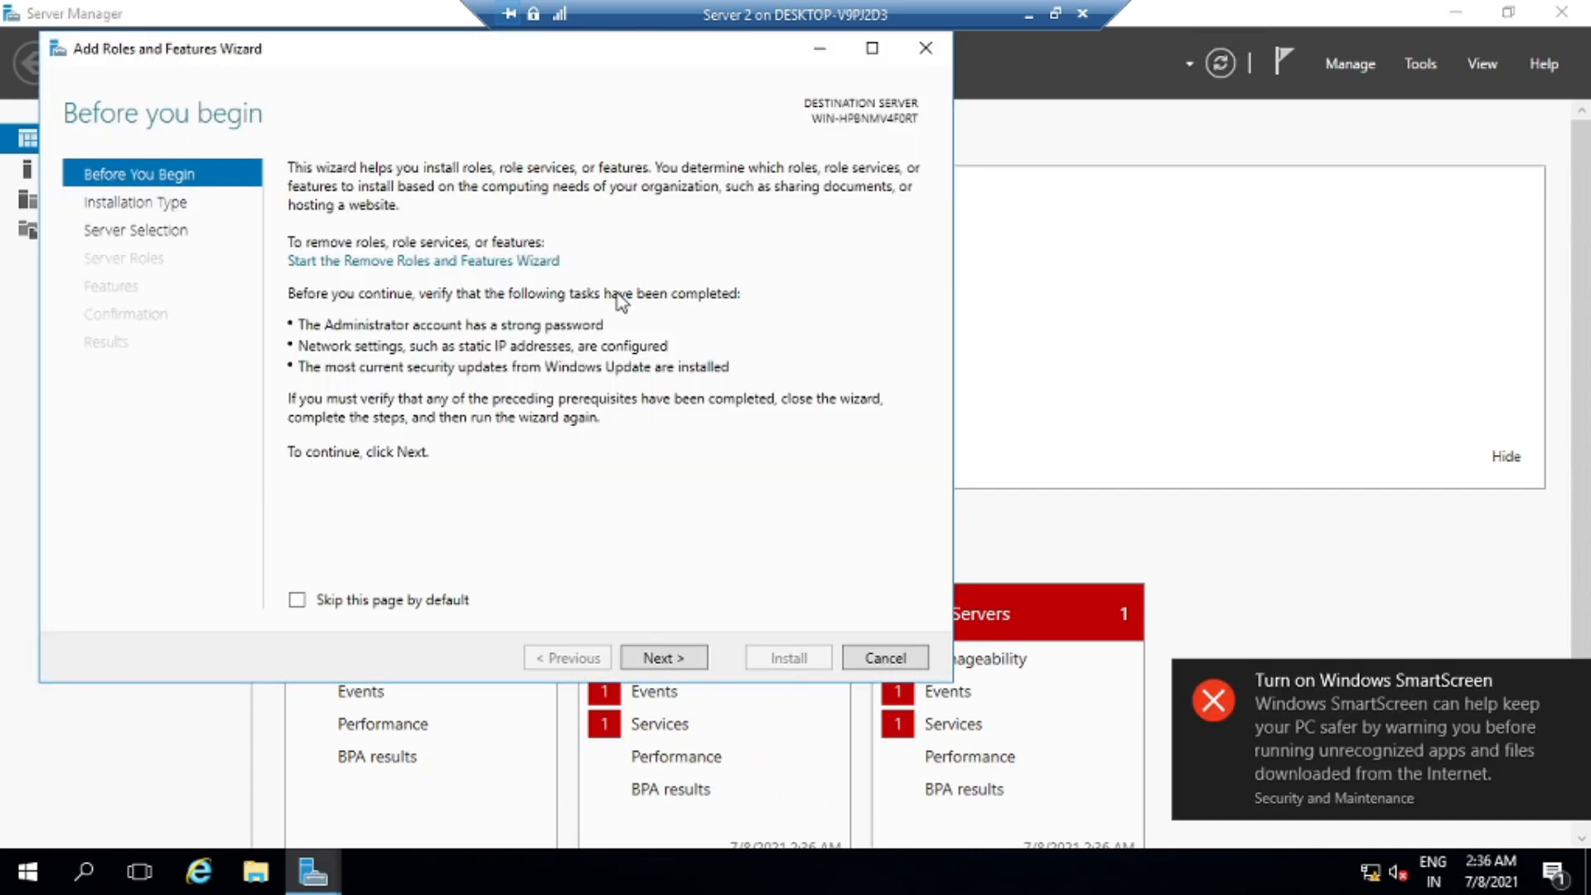
left_click(1569, 671)
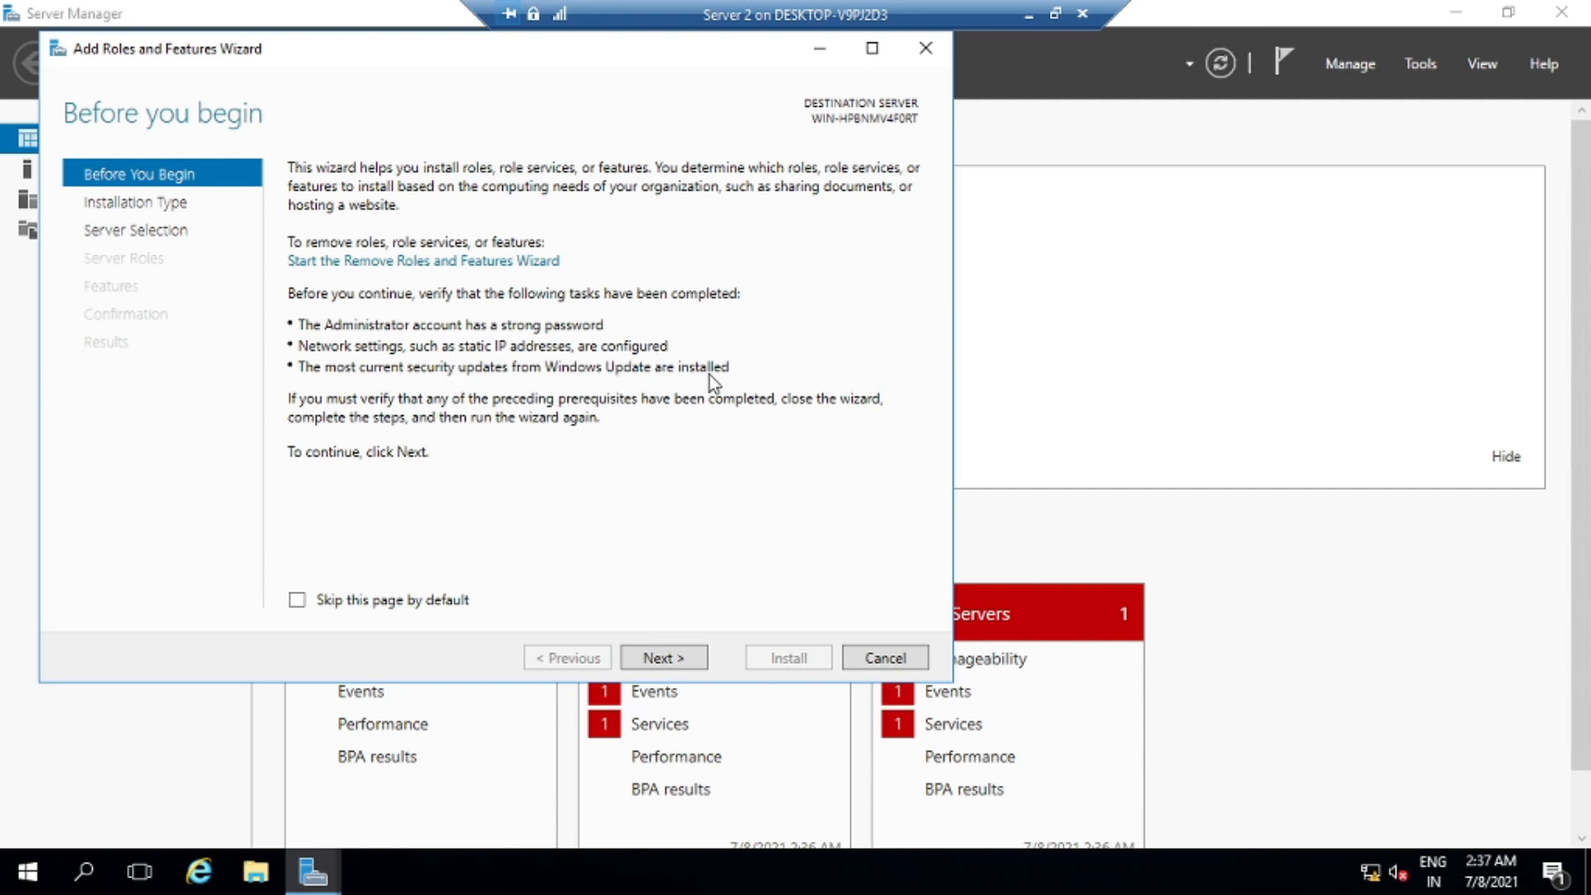
left_click(684, 654)
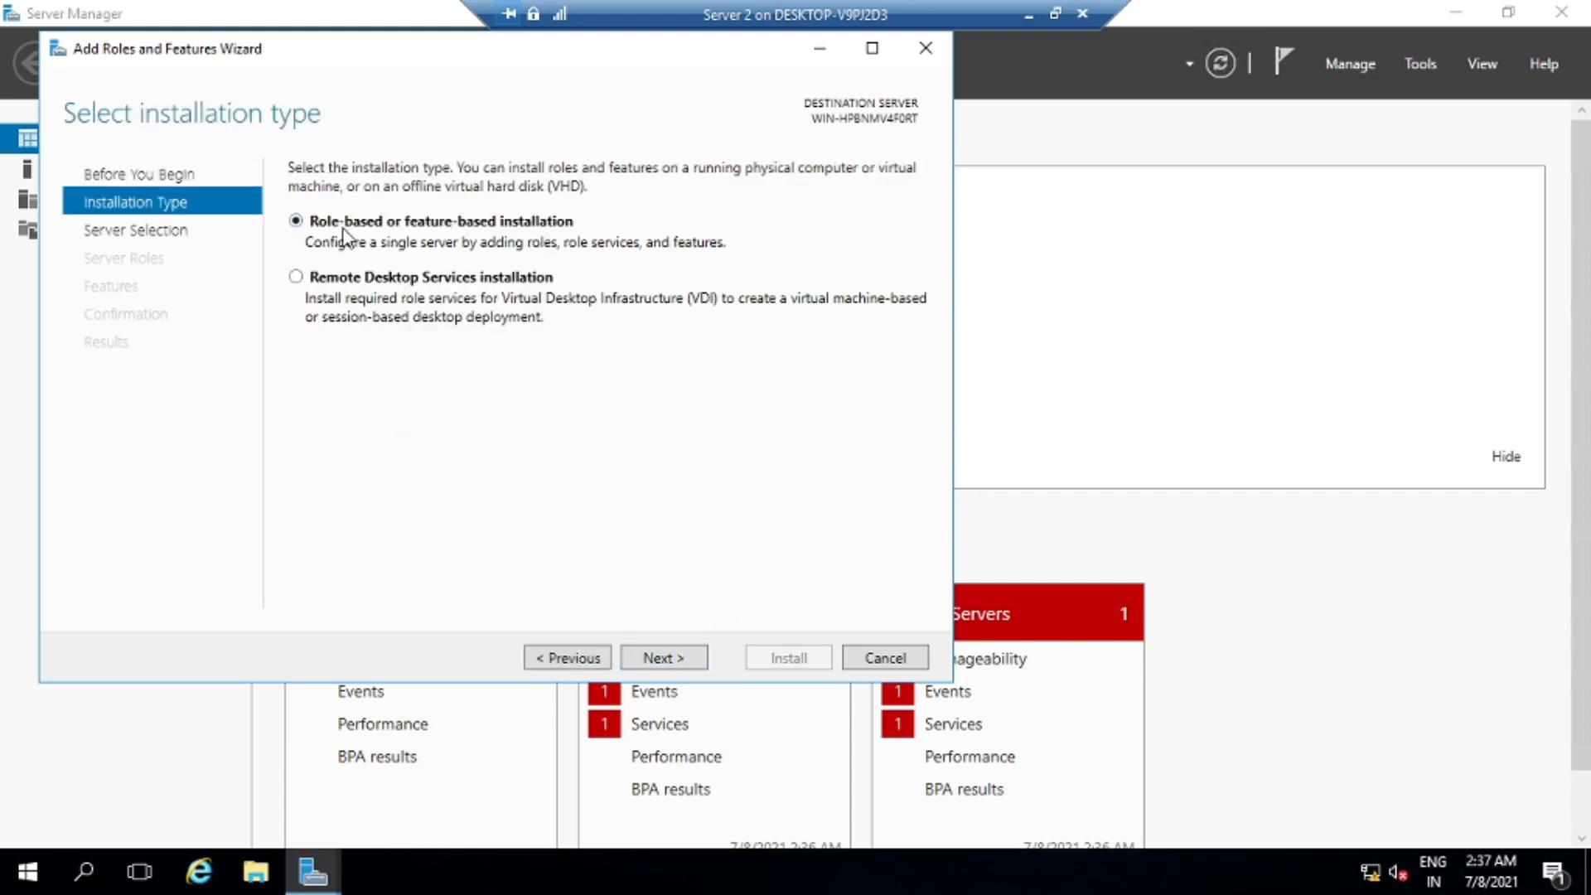
left_click(682, 660)
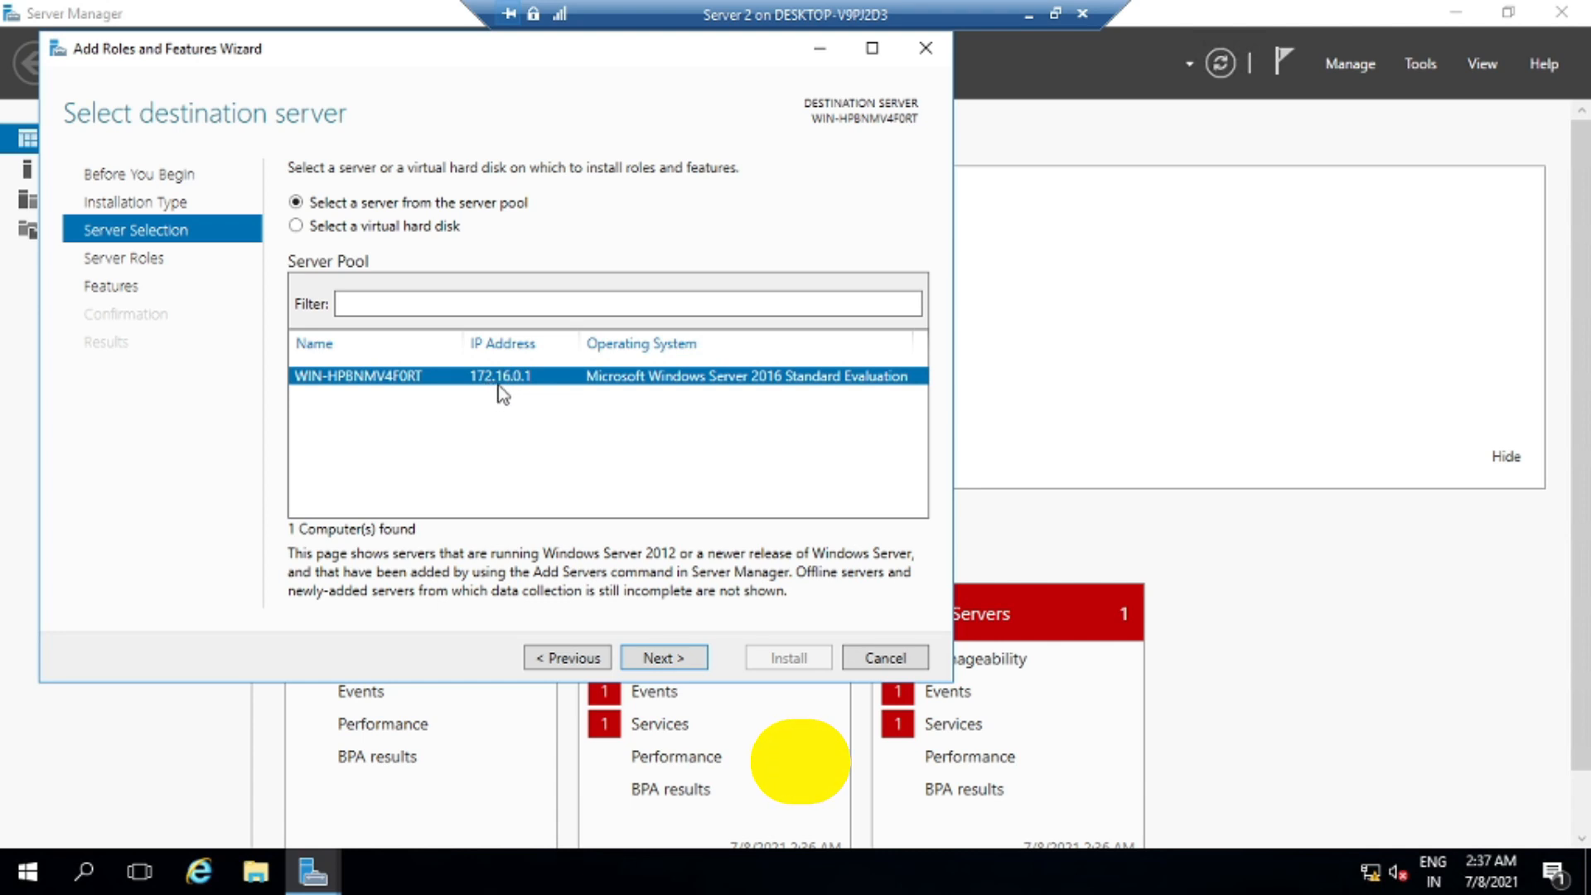
left_click(669, 660)
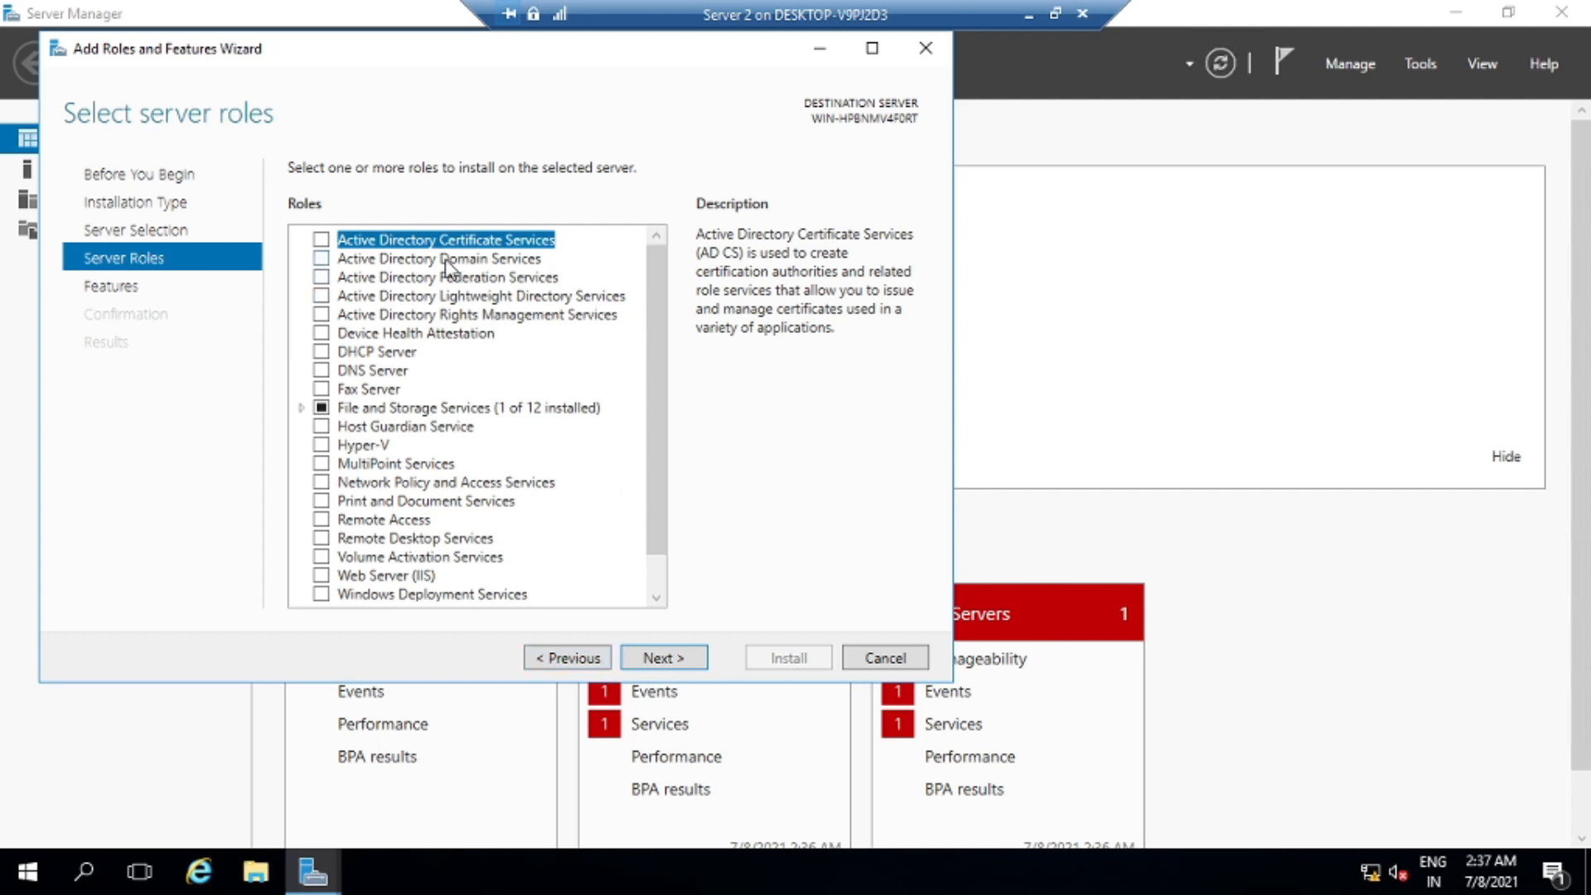
- Select the Active Directory Domain Services role with its required features and continue to the feature selection
left_click(320, 259)
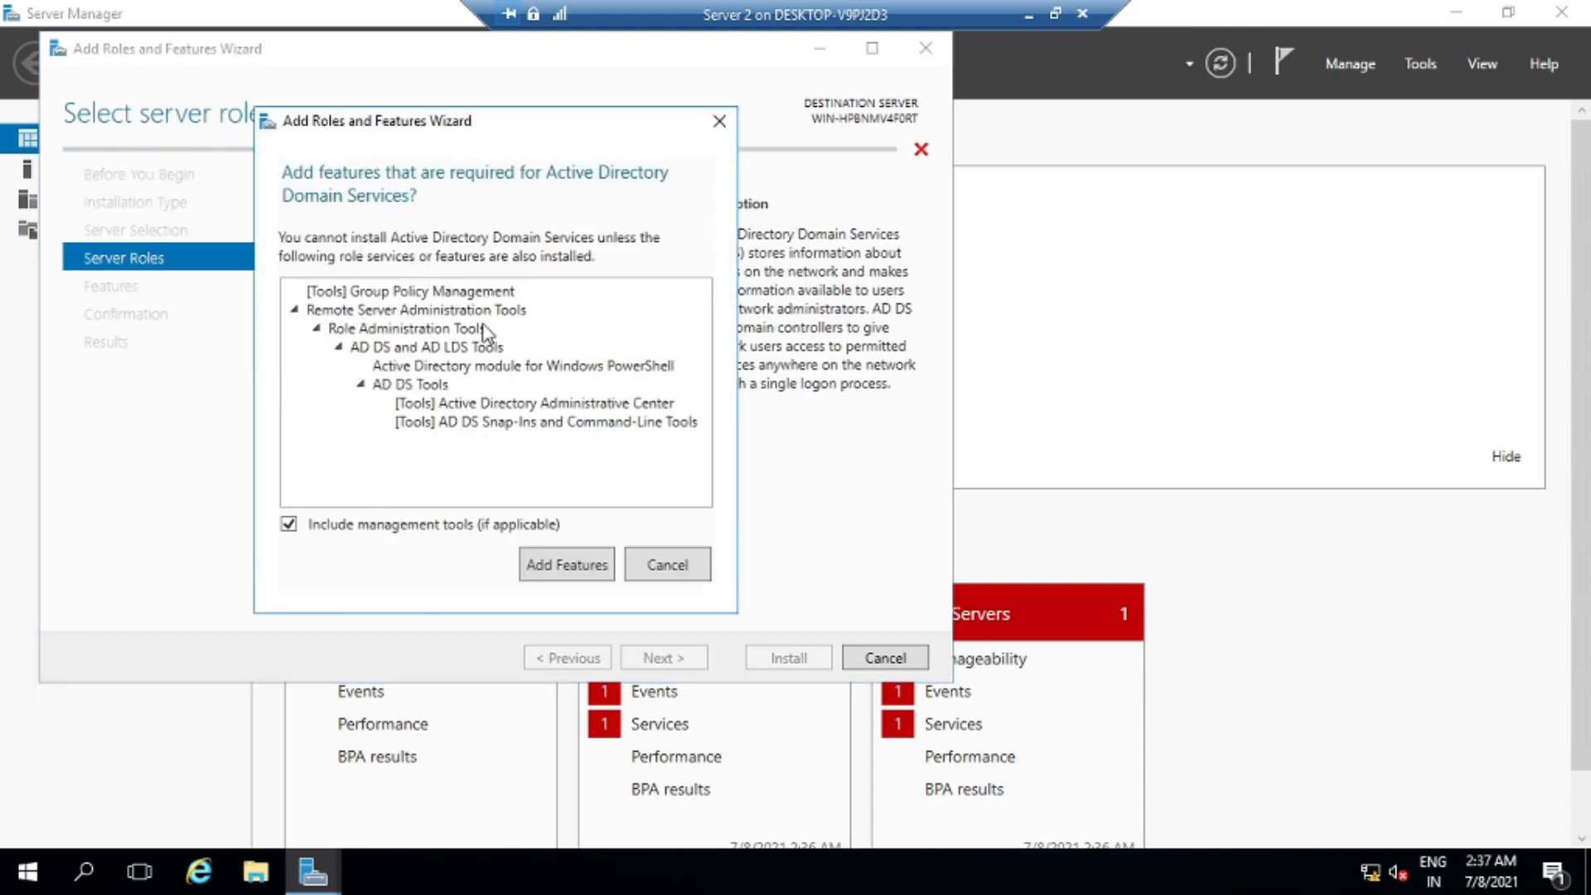
left_click(583, 569)
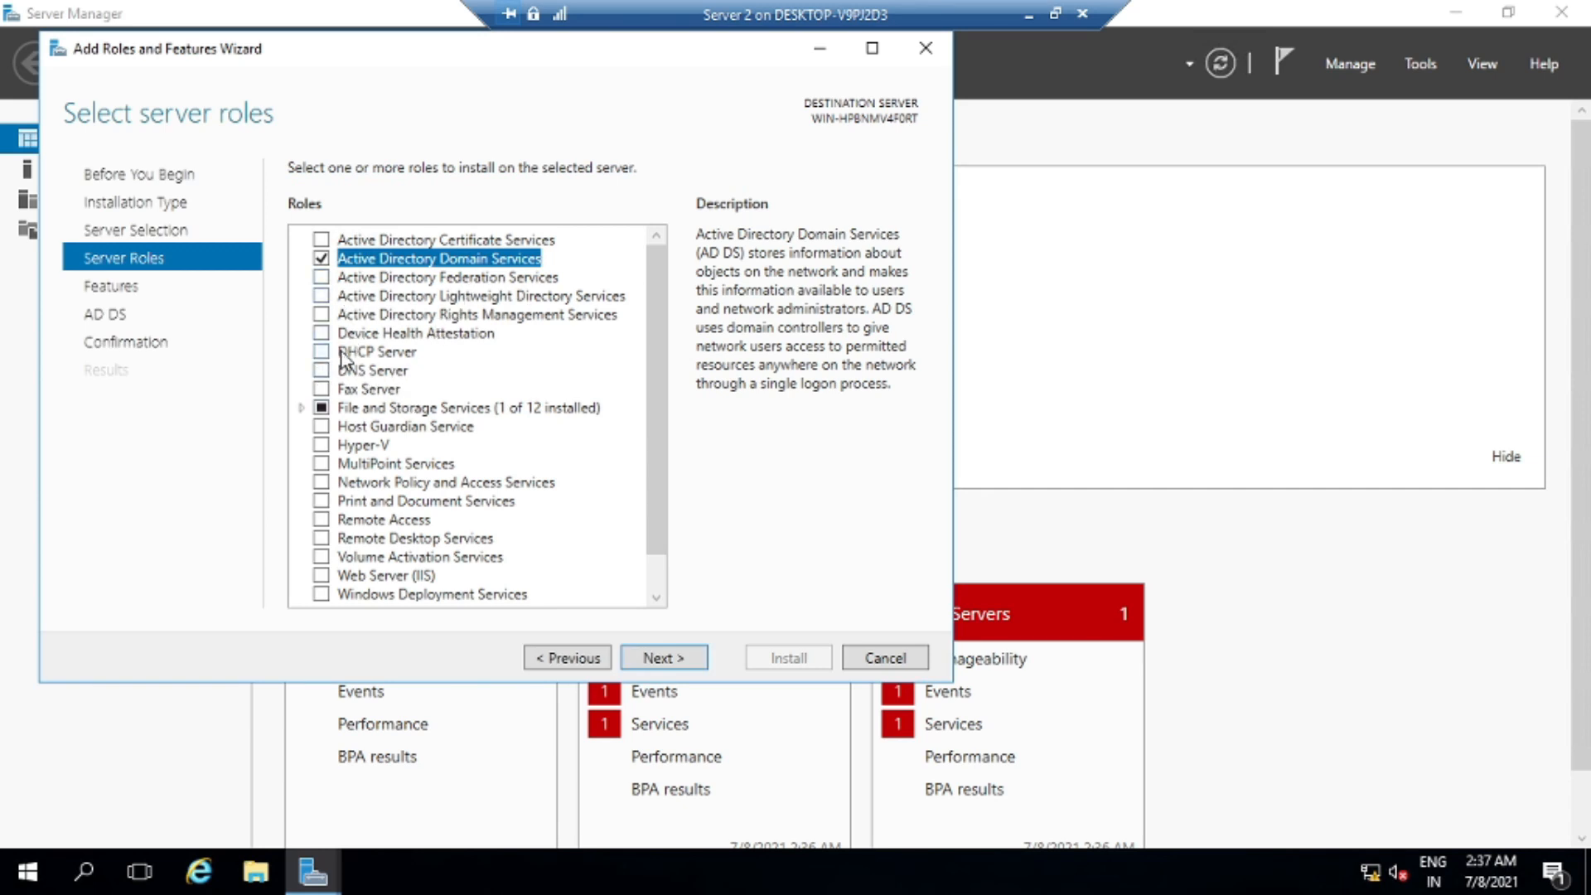
scroll(385, 500, "down", 1)
scroll(381, 495, "up", 1)
left_click(676, 659)
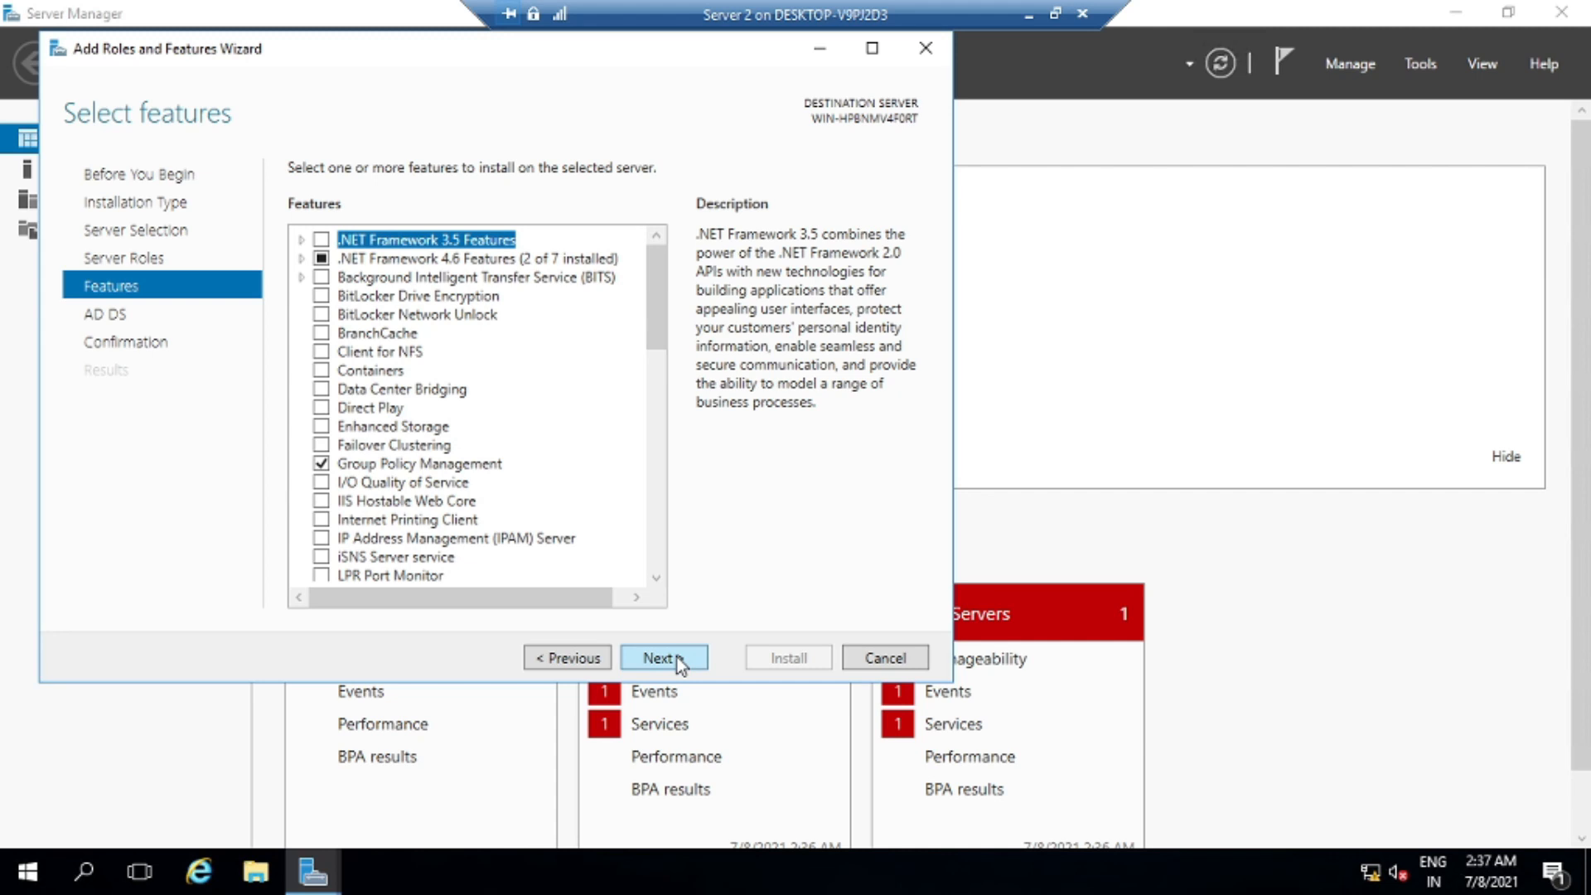
- Keep the default features, allow automatic restarts of the destination server, install the Active Directory Domain Services role and close the wizard
left_click(678, 658)
left_click(678, 658)
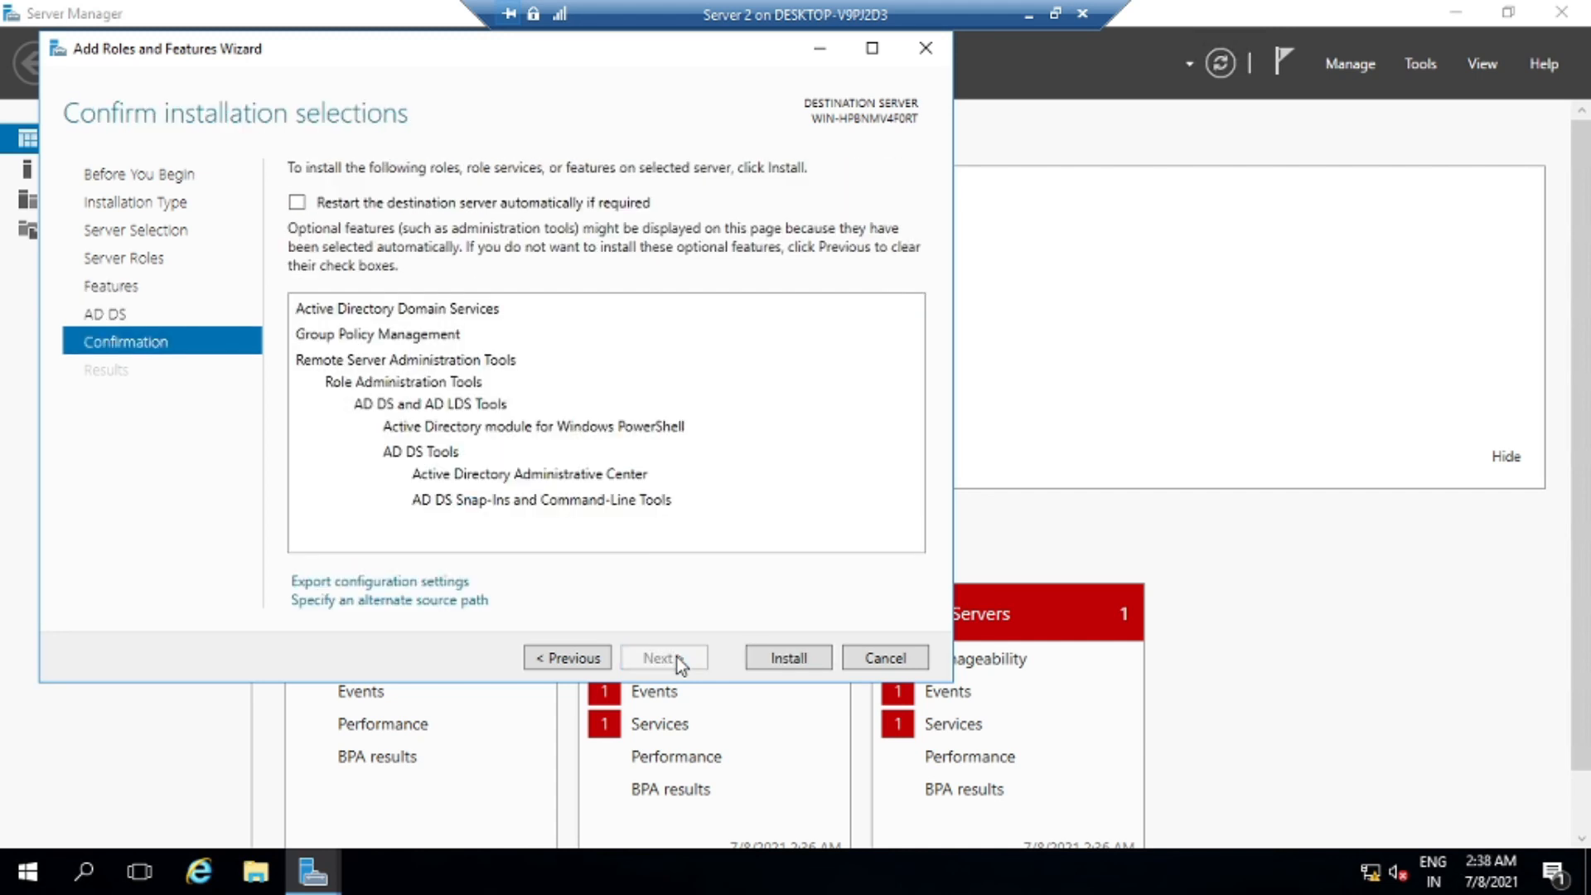
left_click(296, 202)
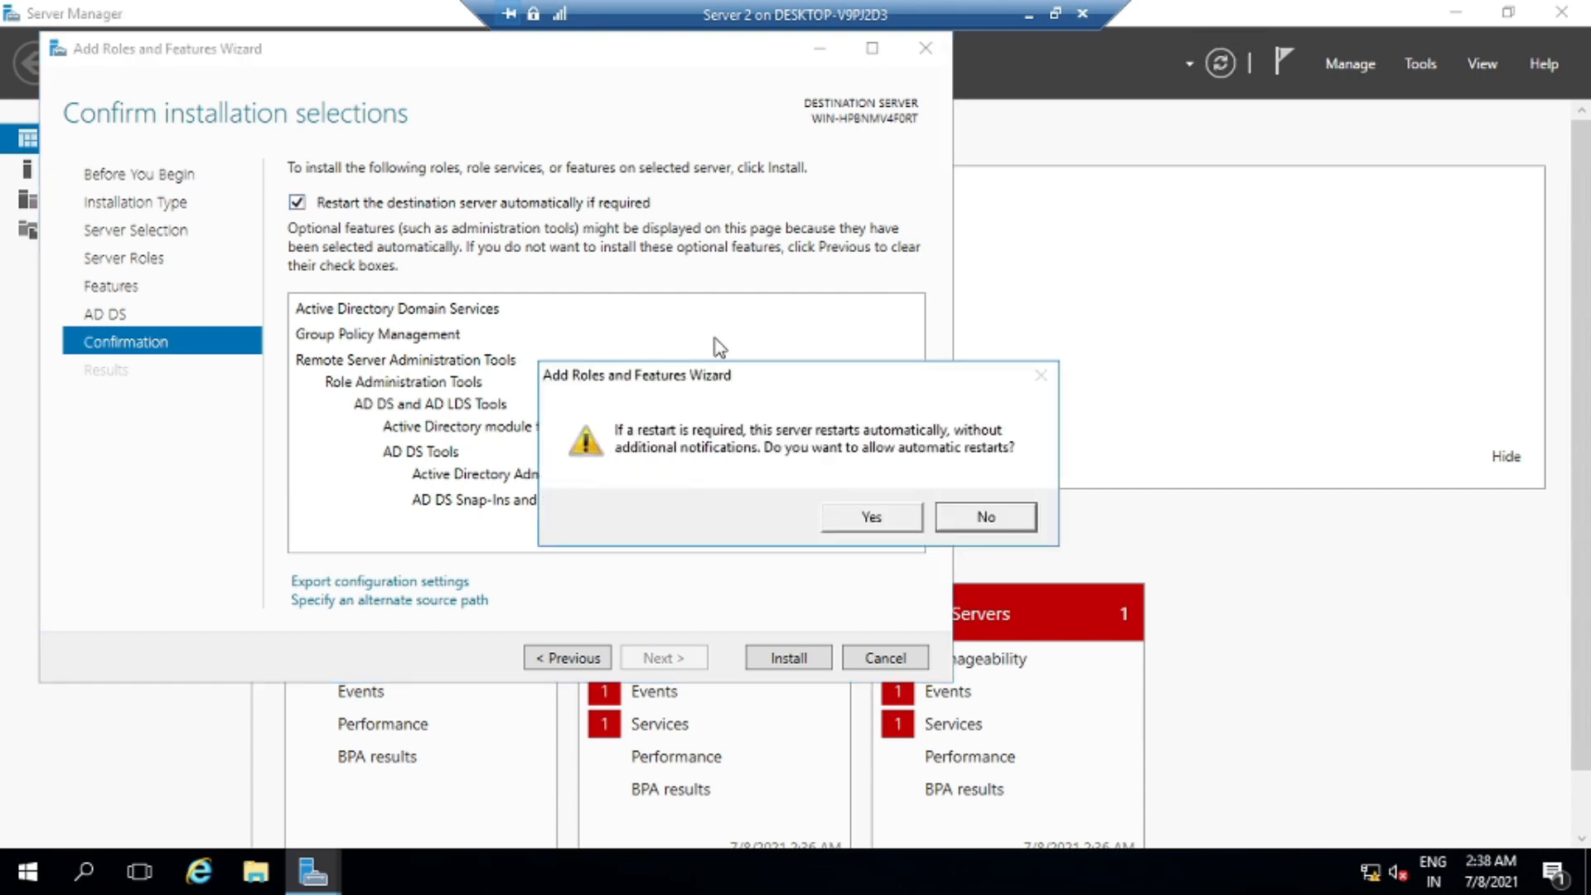
left_click(874, 522)
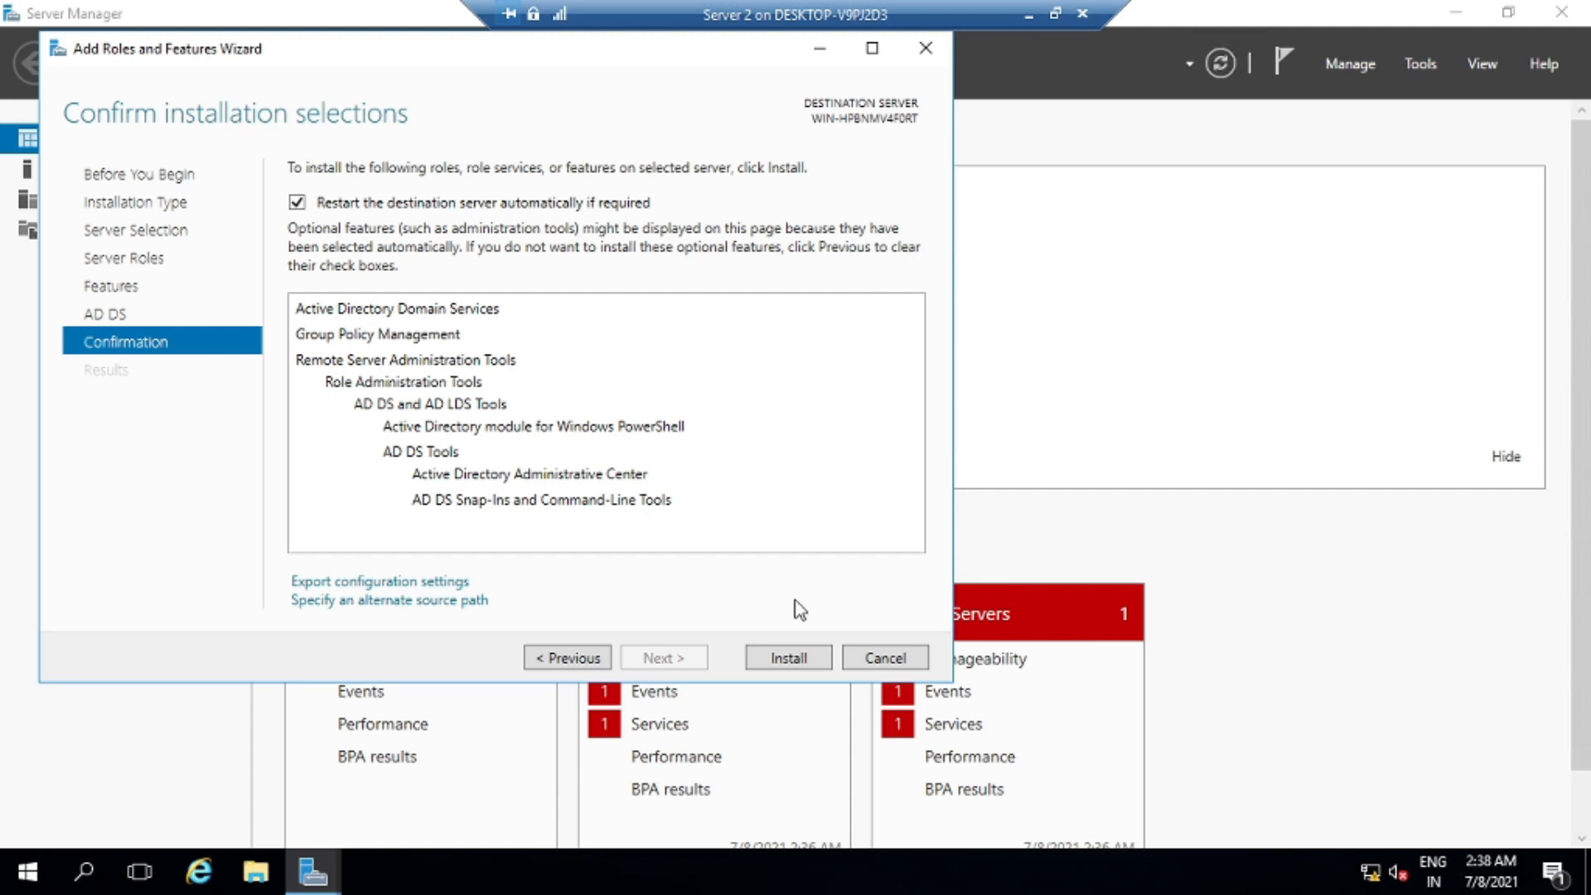
left_click(787, 658)
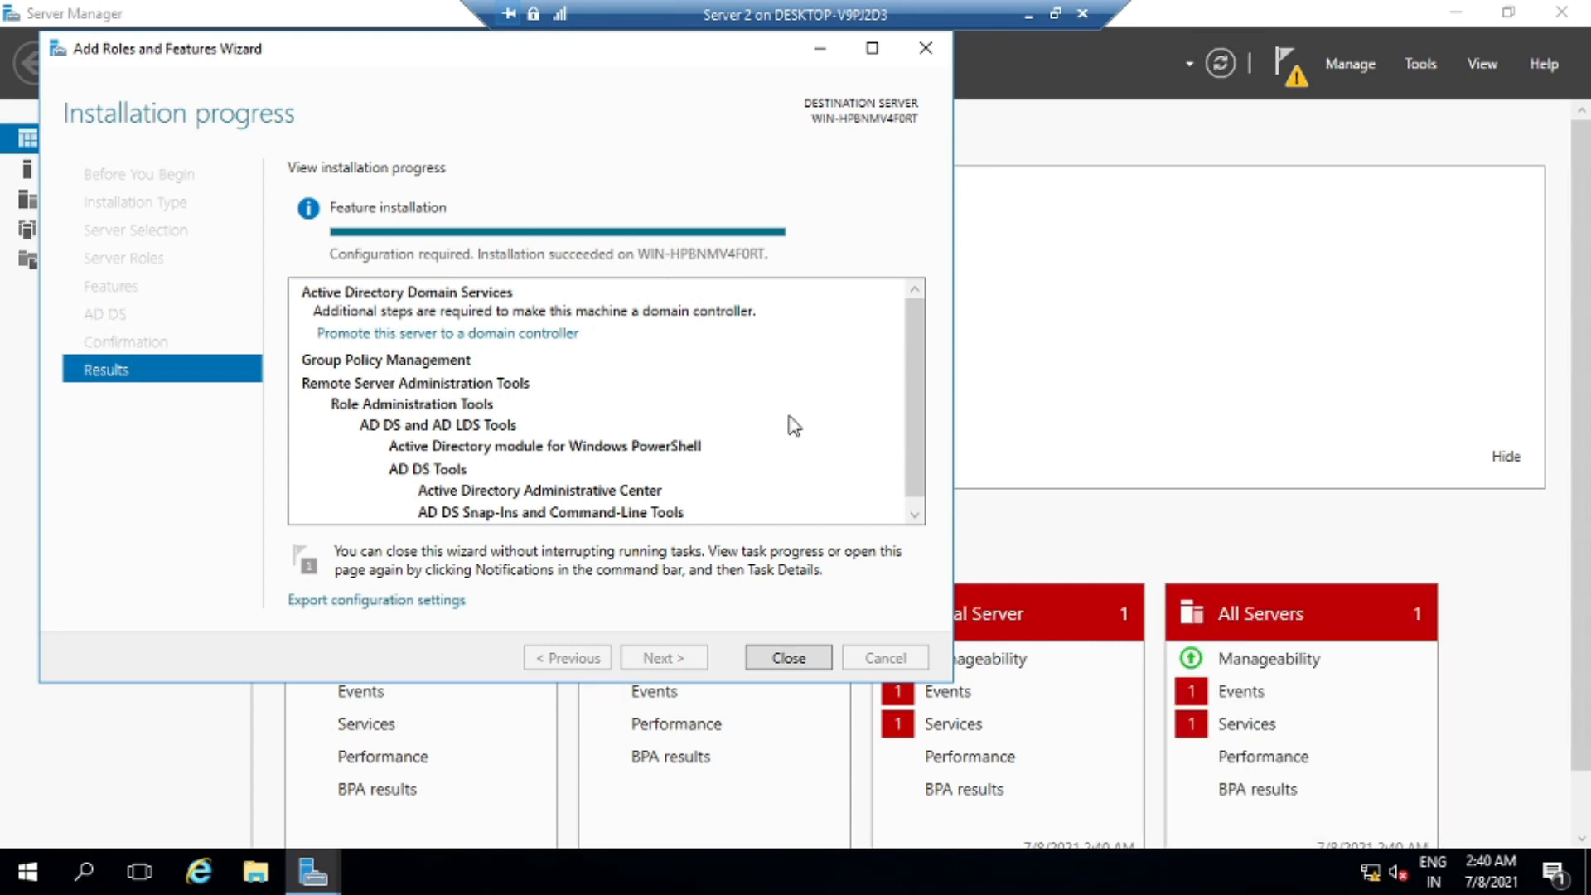
left_click(788, 658)
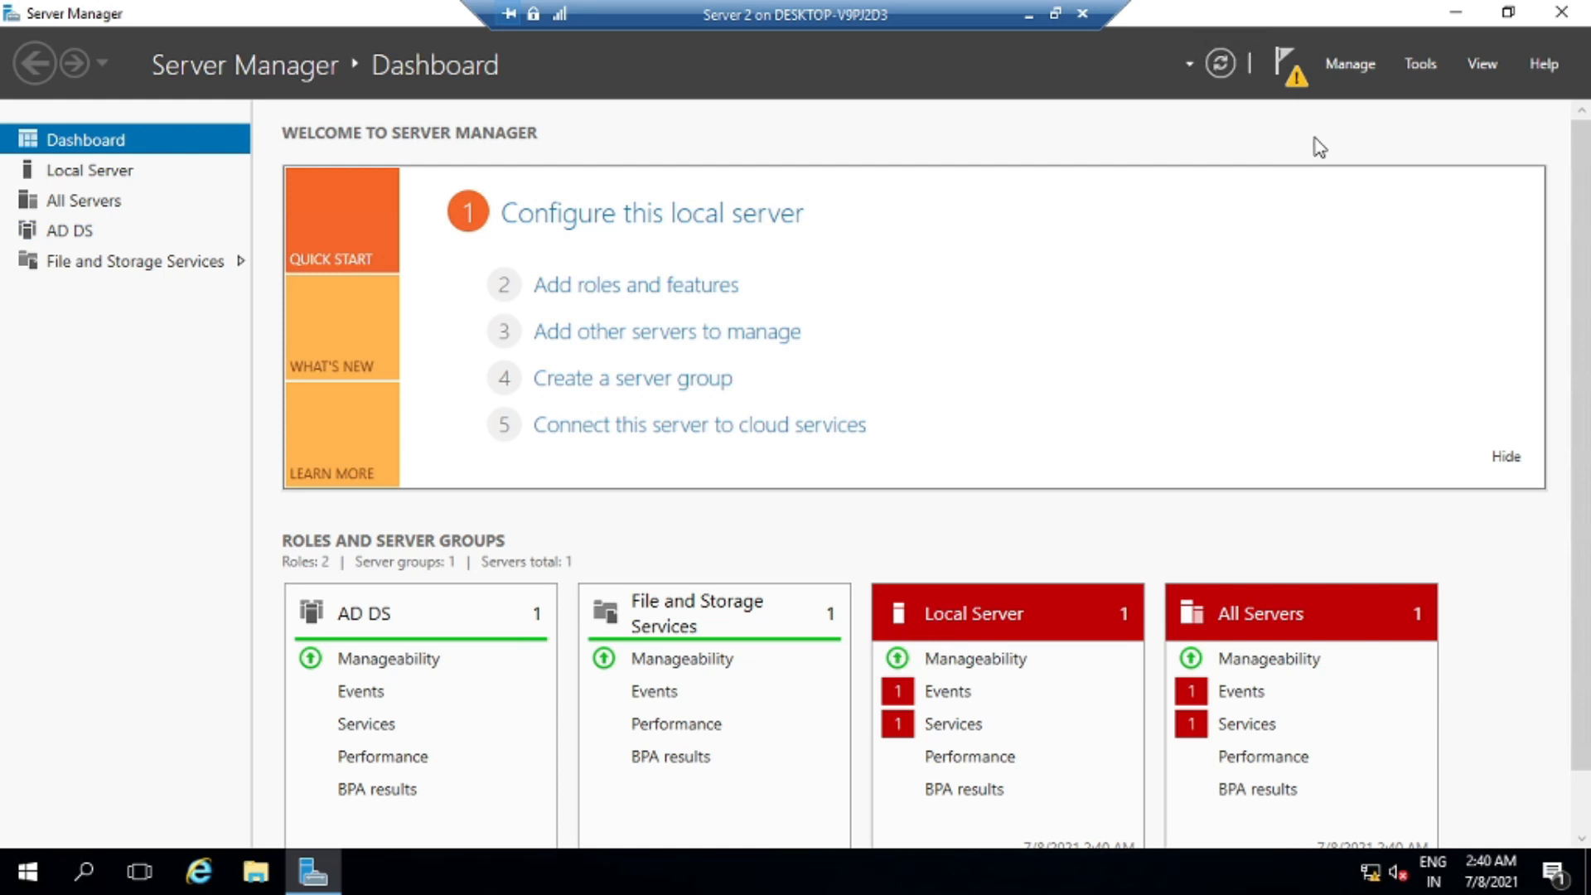
- Start promoting the server to a domain controller in a new forest with the root domain name tgm.com
left_click(1296, 81)
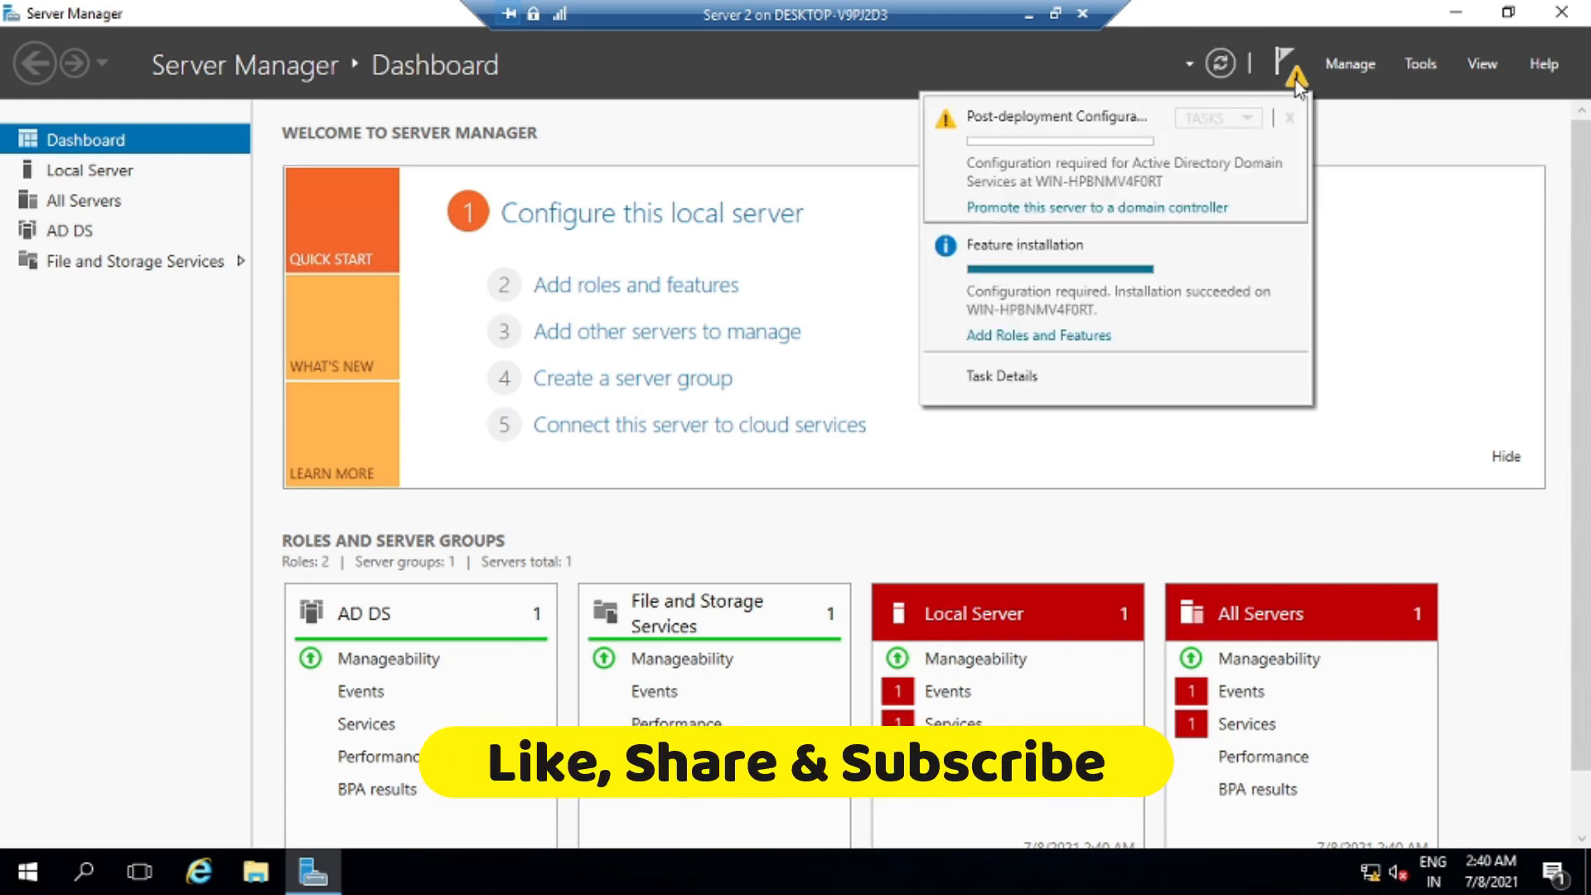
left_click(1183, 208)
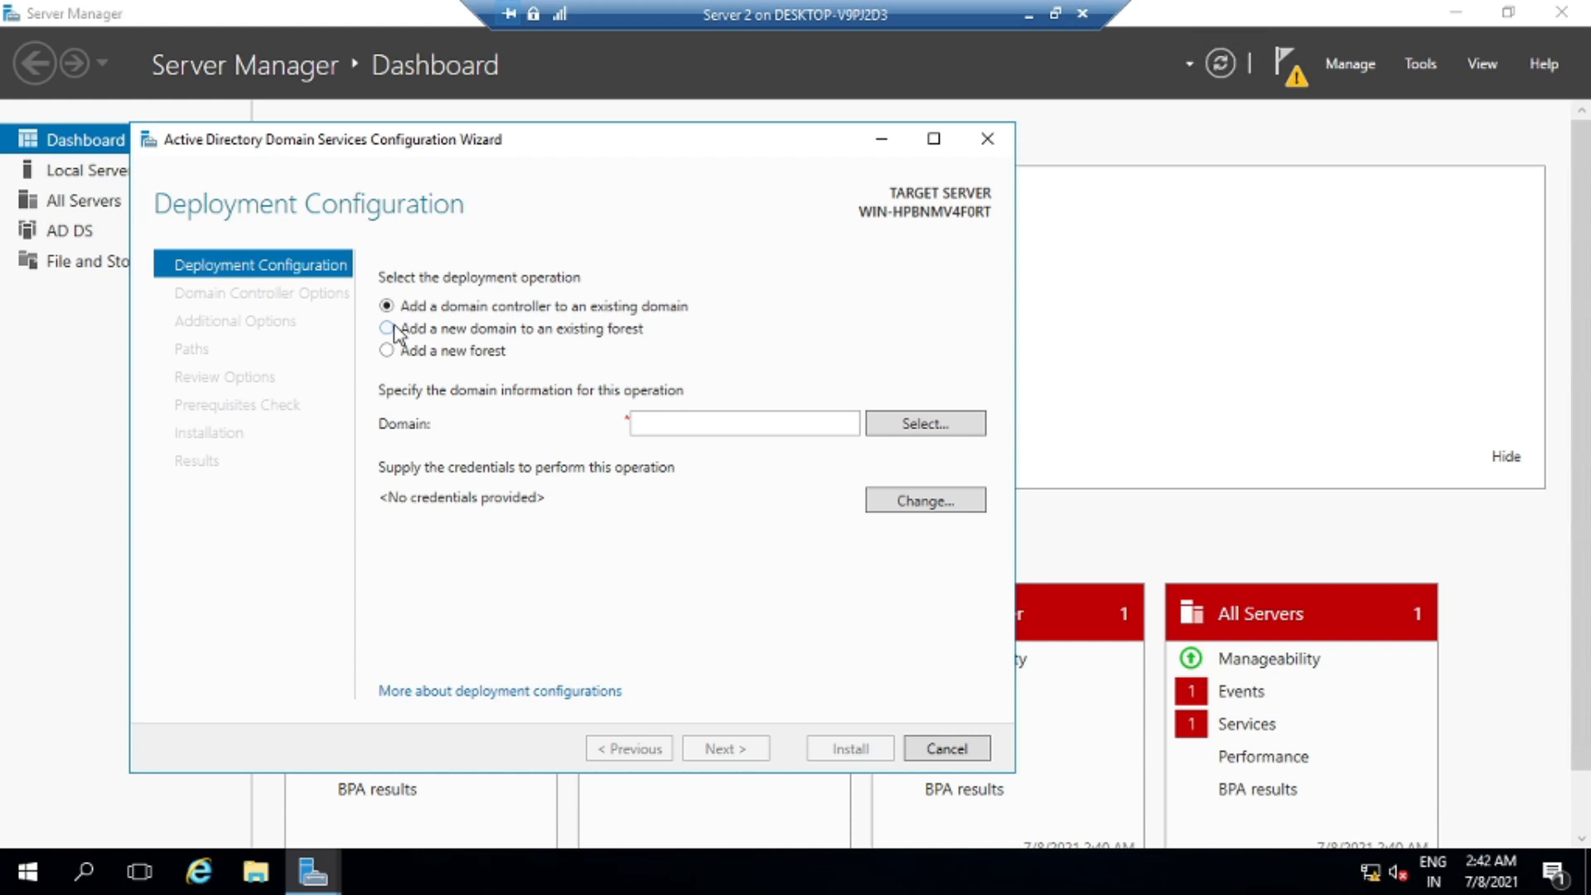
left_click(387, 350)
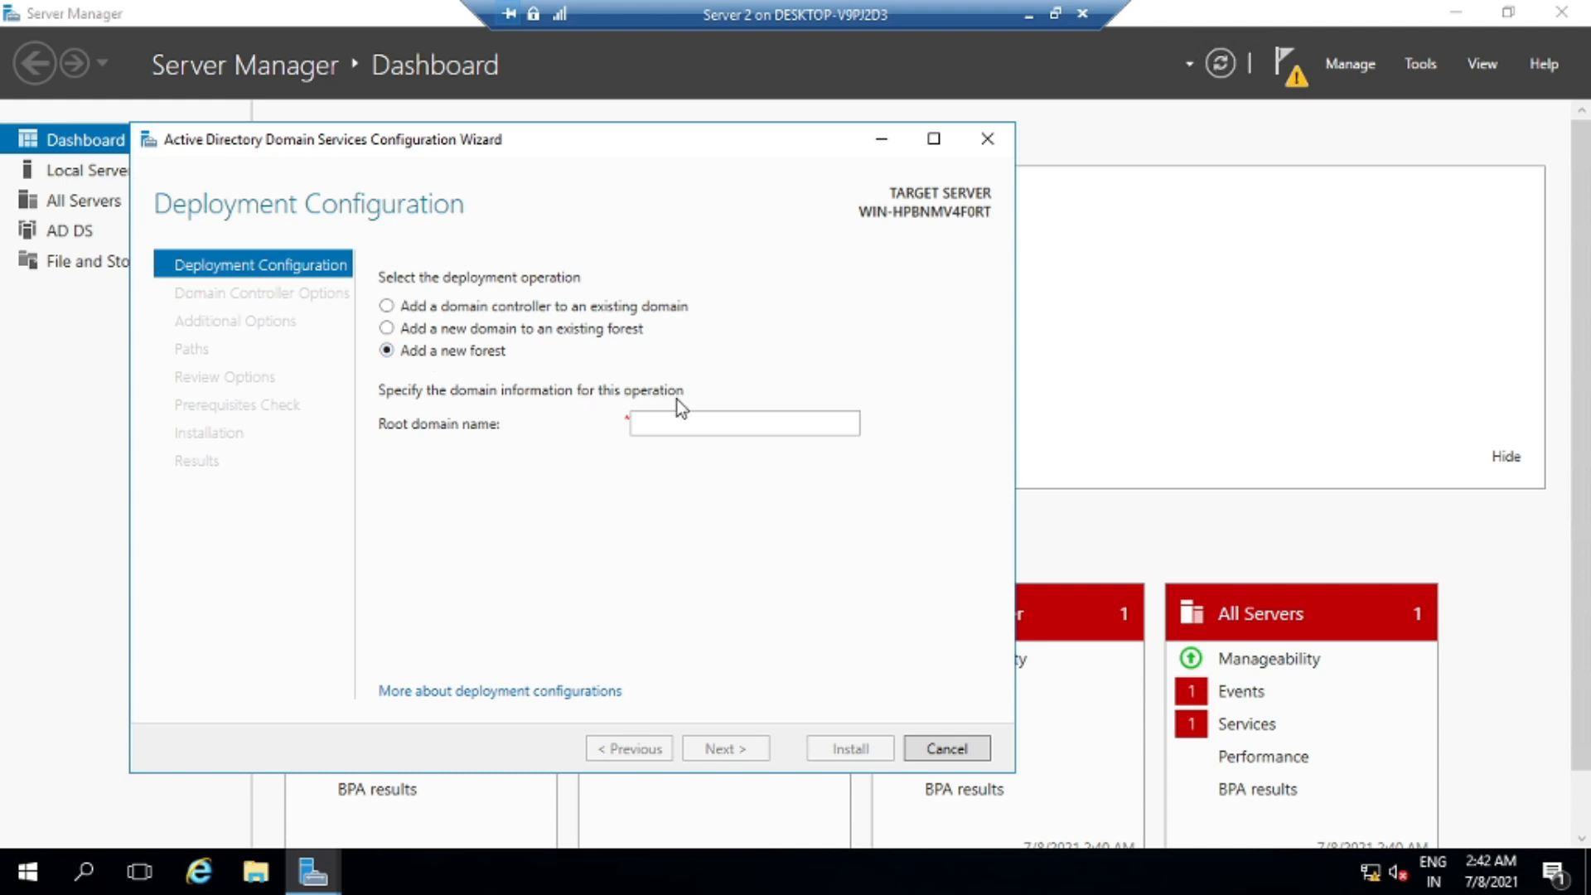
left_click(672, 422)
type("tgm.com")
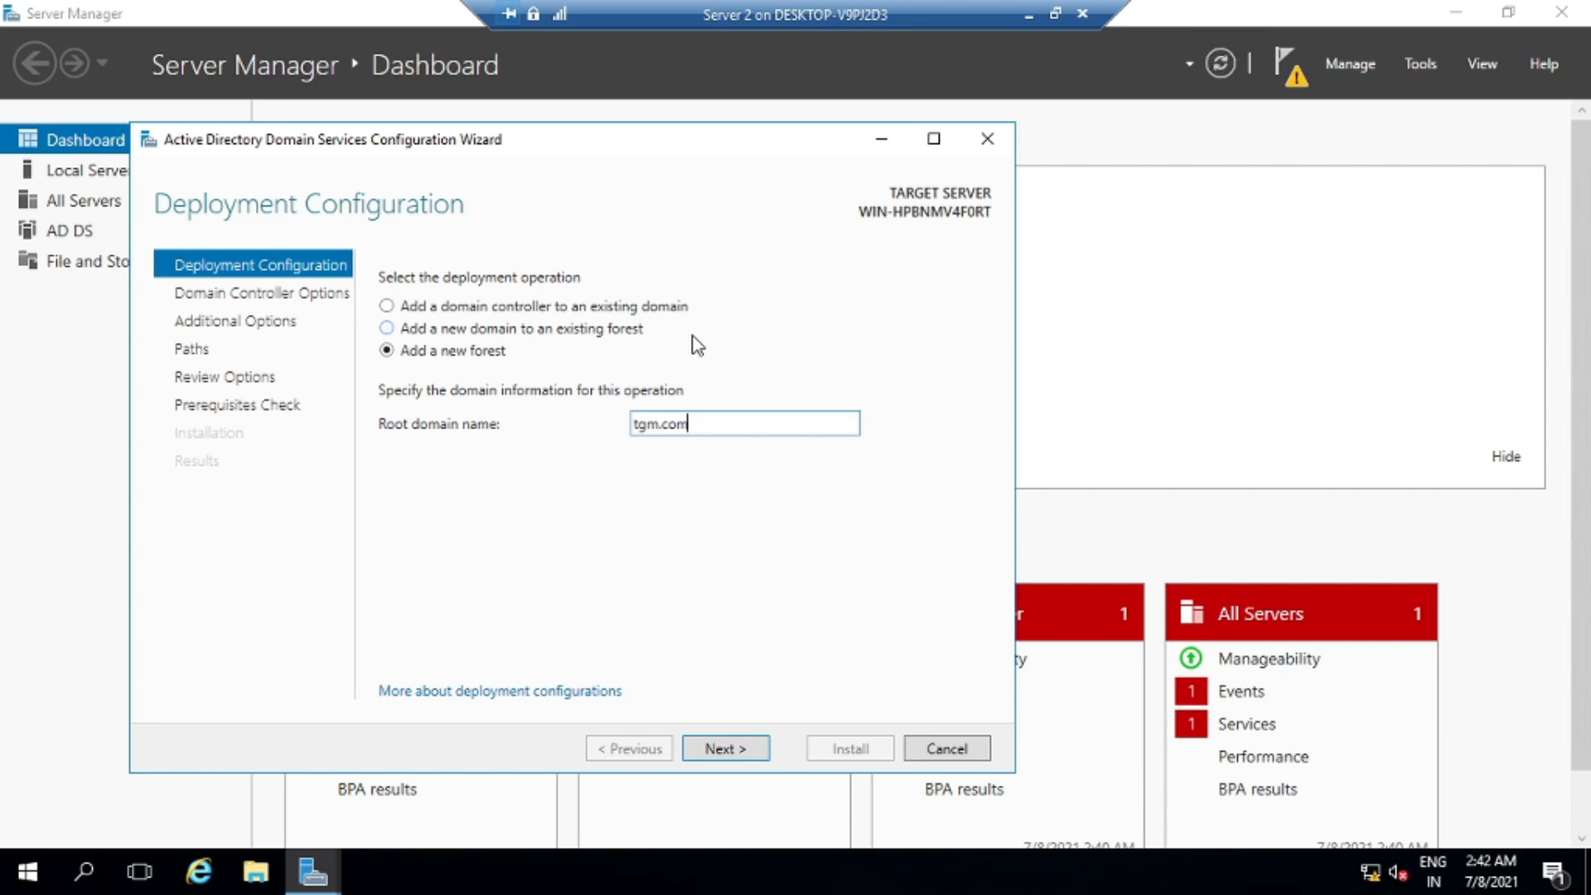
left_click(733, 749)
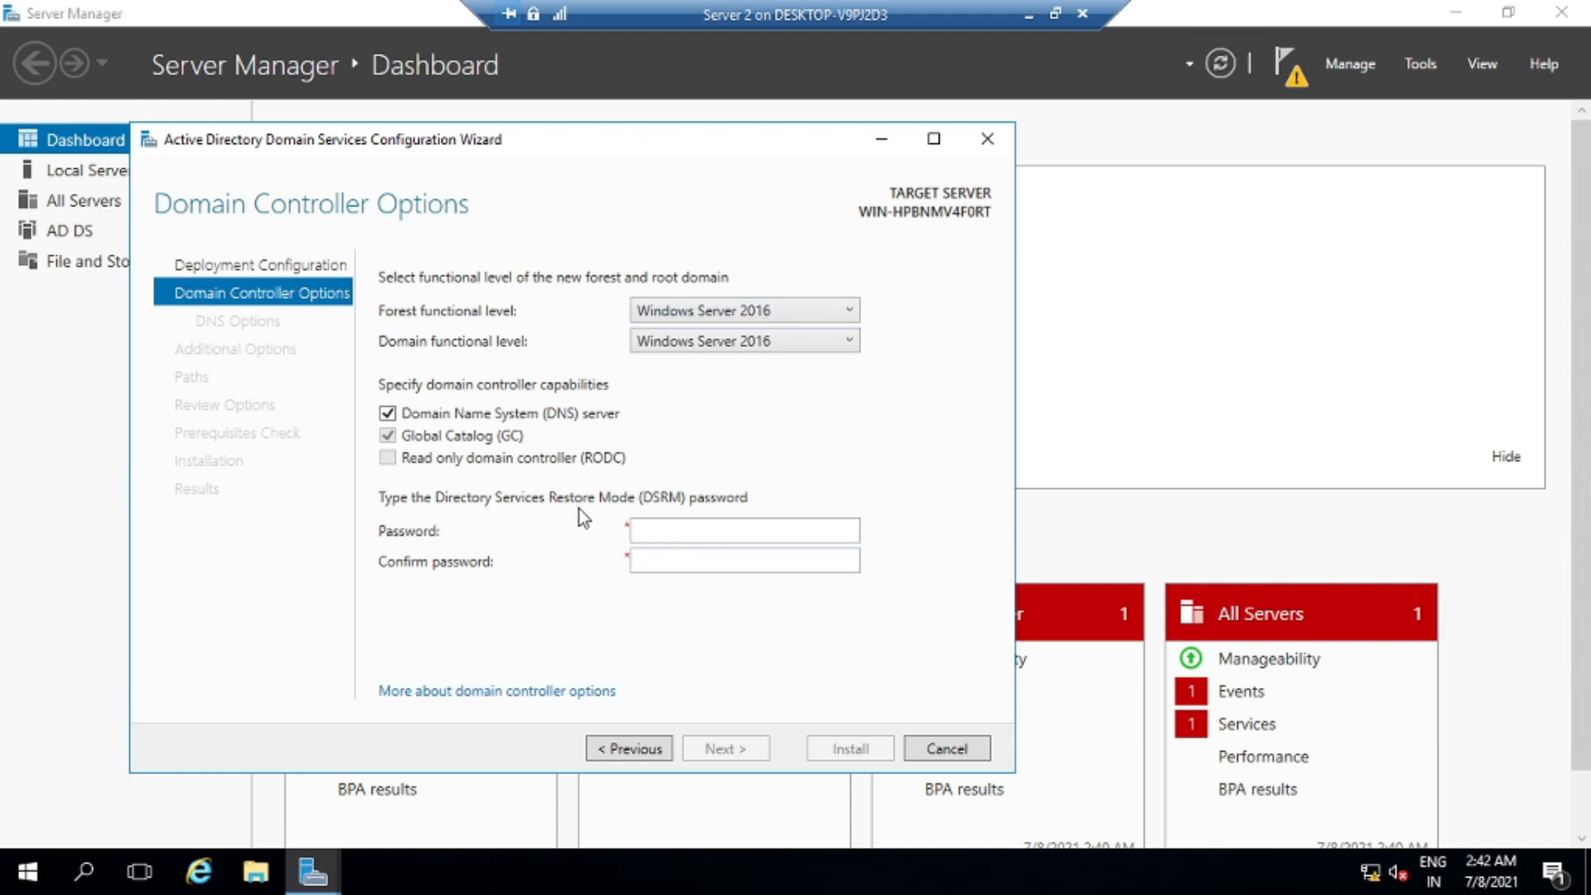
- Enter and confirm the Directory Services Restore Mode password, keeping the default domain controller options, and continue to the DNS options
left_click(665, 530)
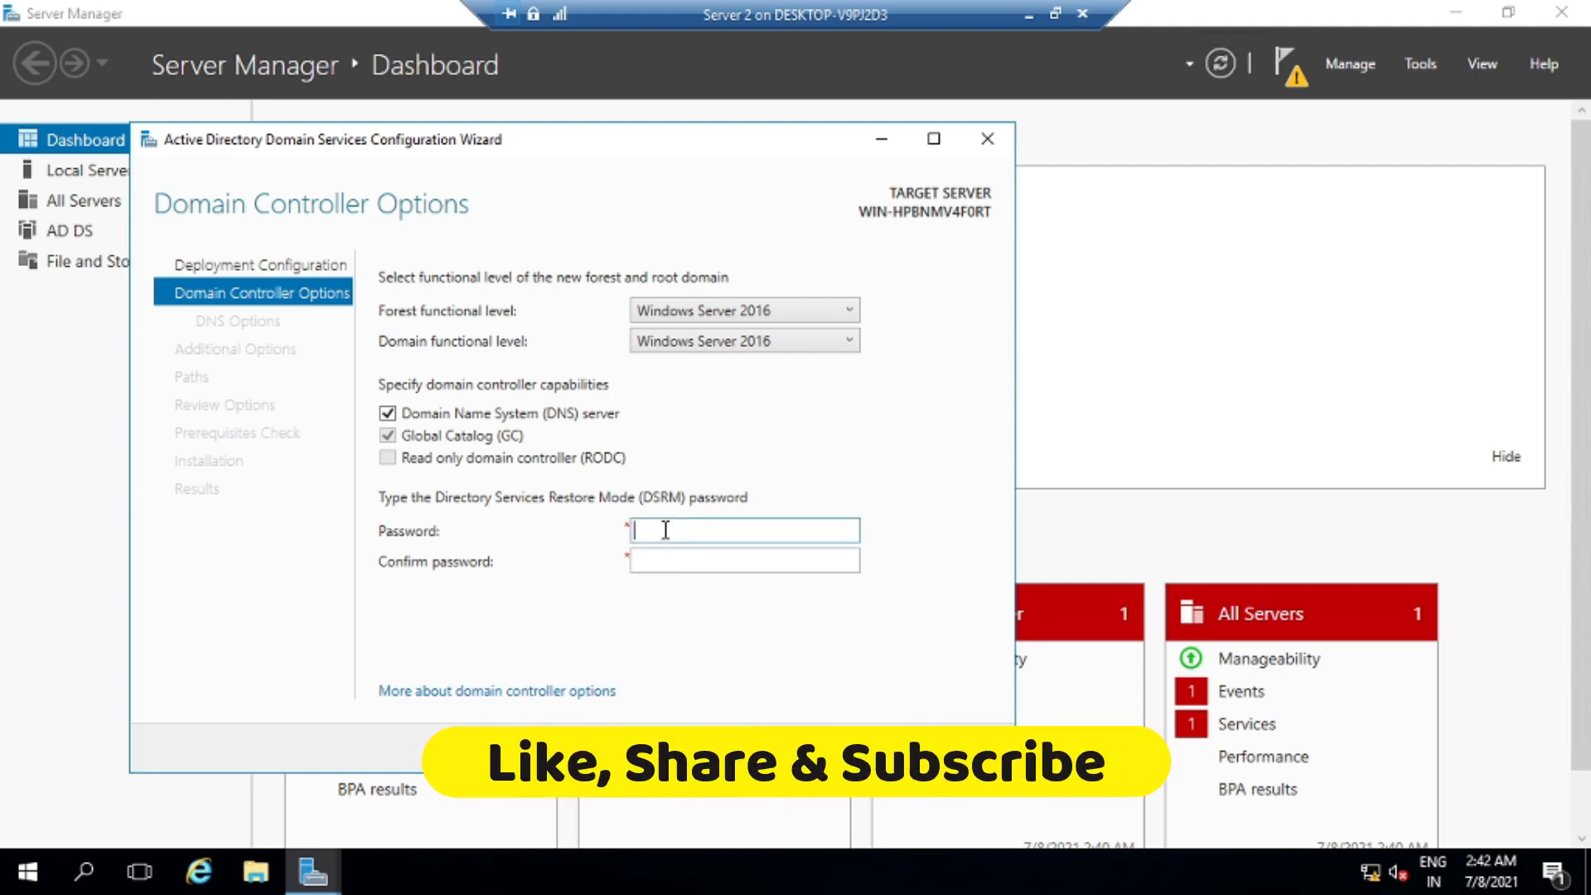
type("••••••••")
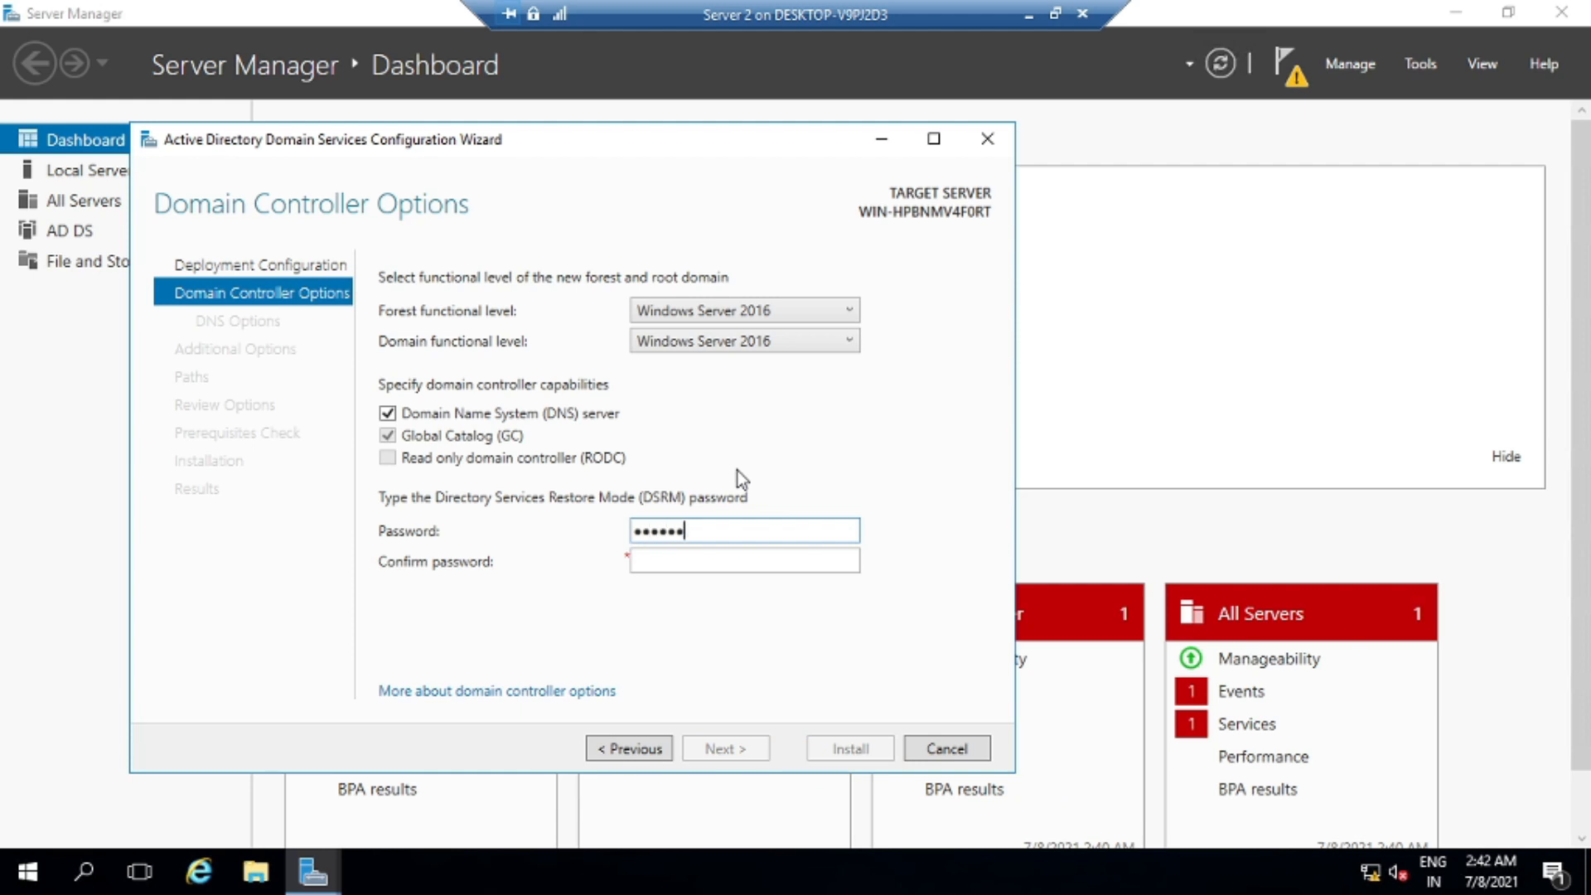
type("•••")
key("Tab")
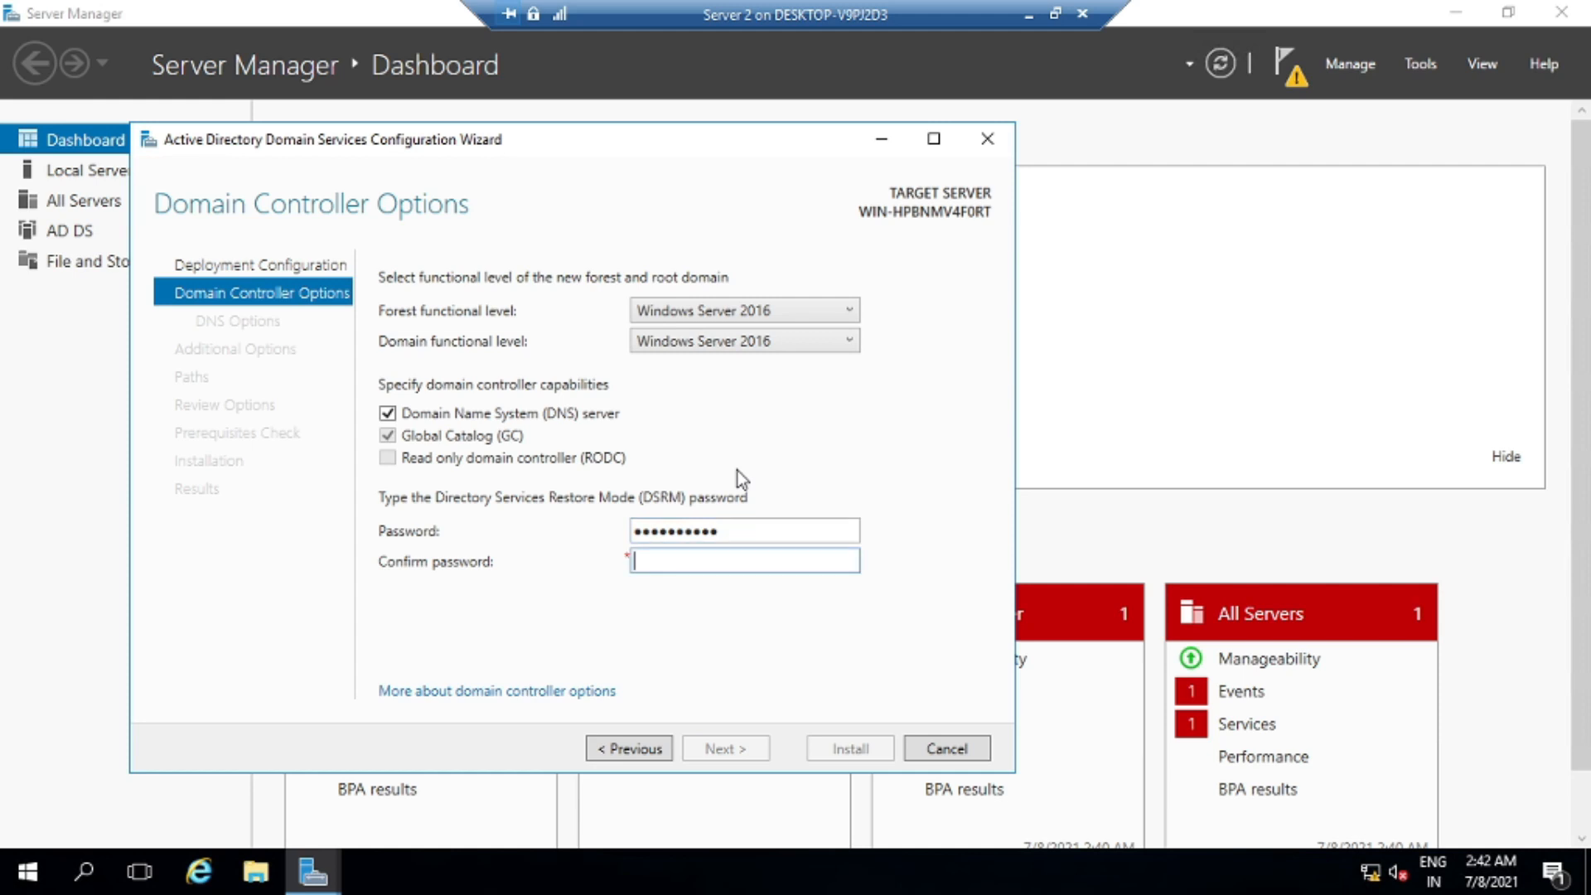
type("•••••••••••")
left_click(733, 749)
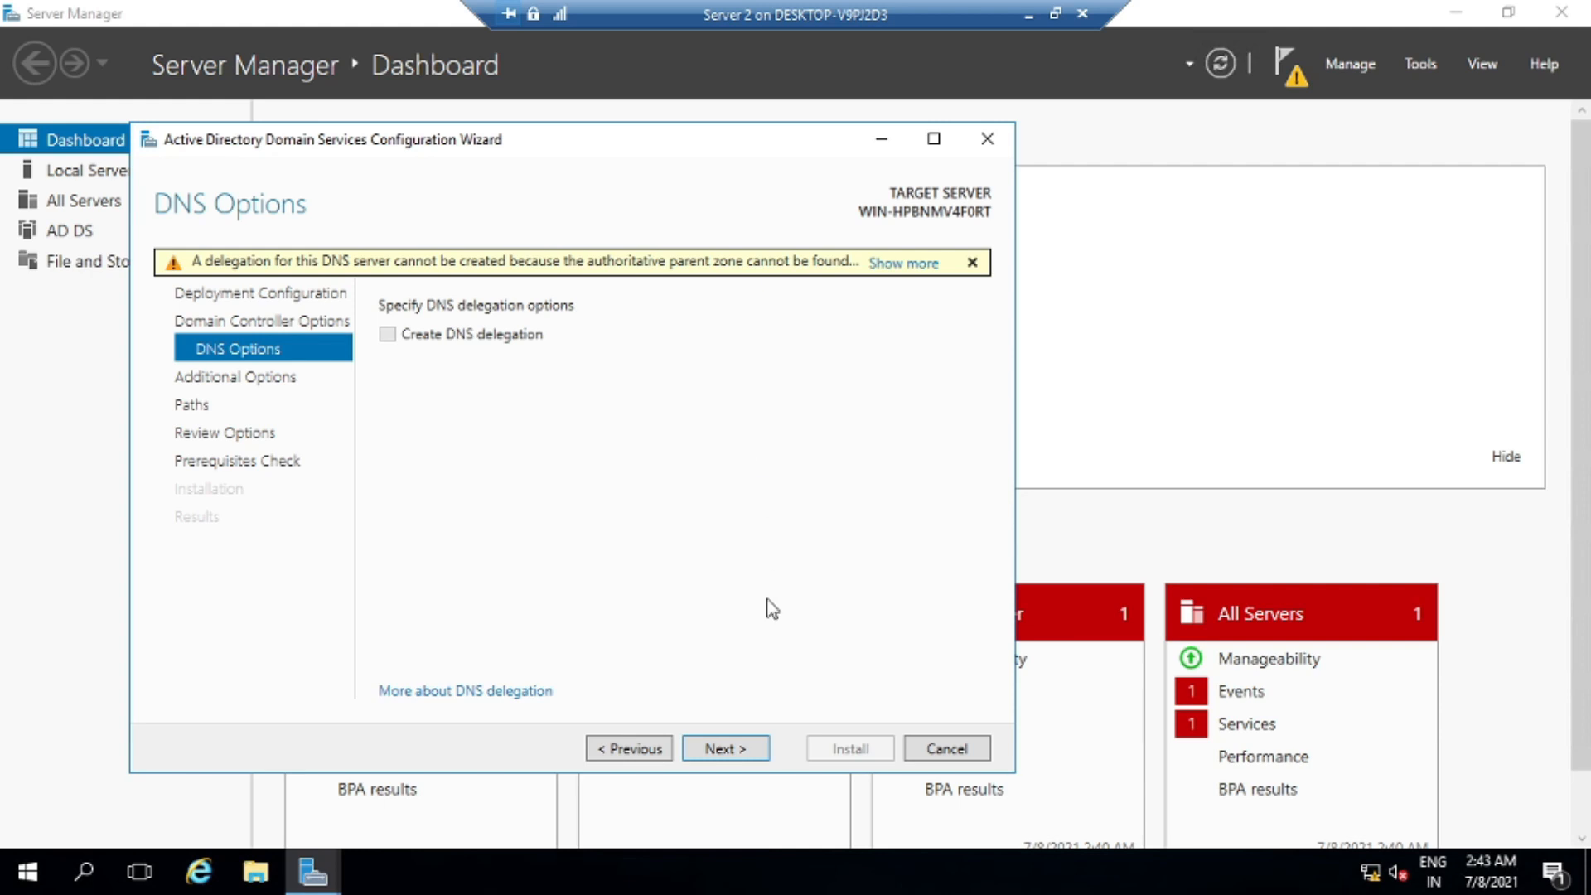
- Accept the default DNS options, the NetBIOS domain name TGM and the default database, log files and SYSVOL folders
left_click(752, 752)
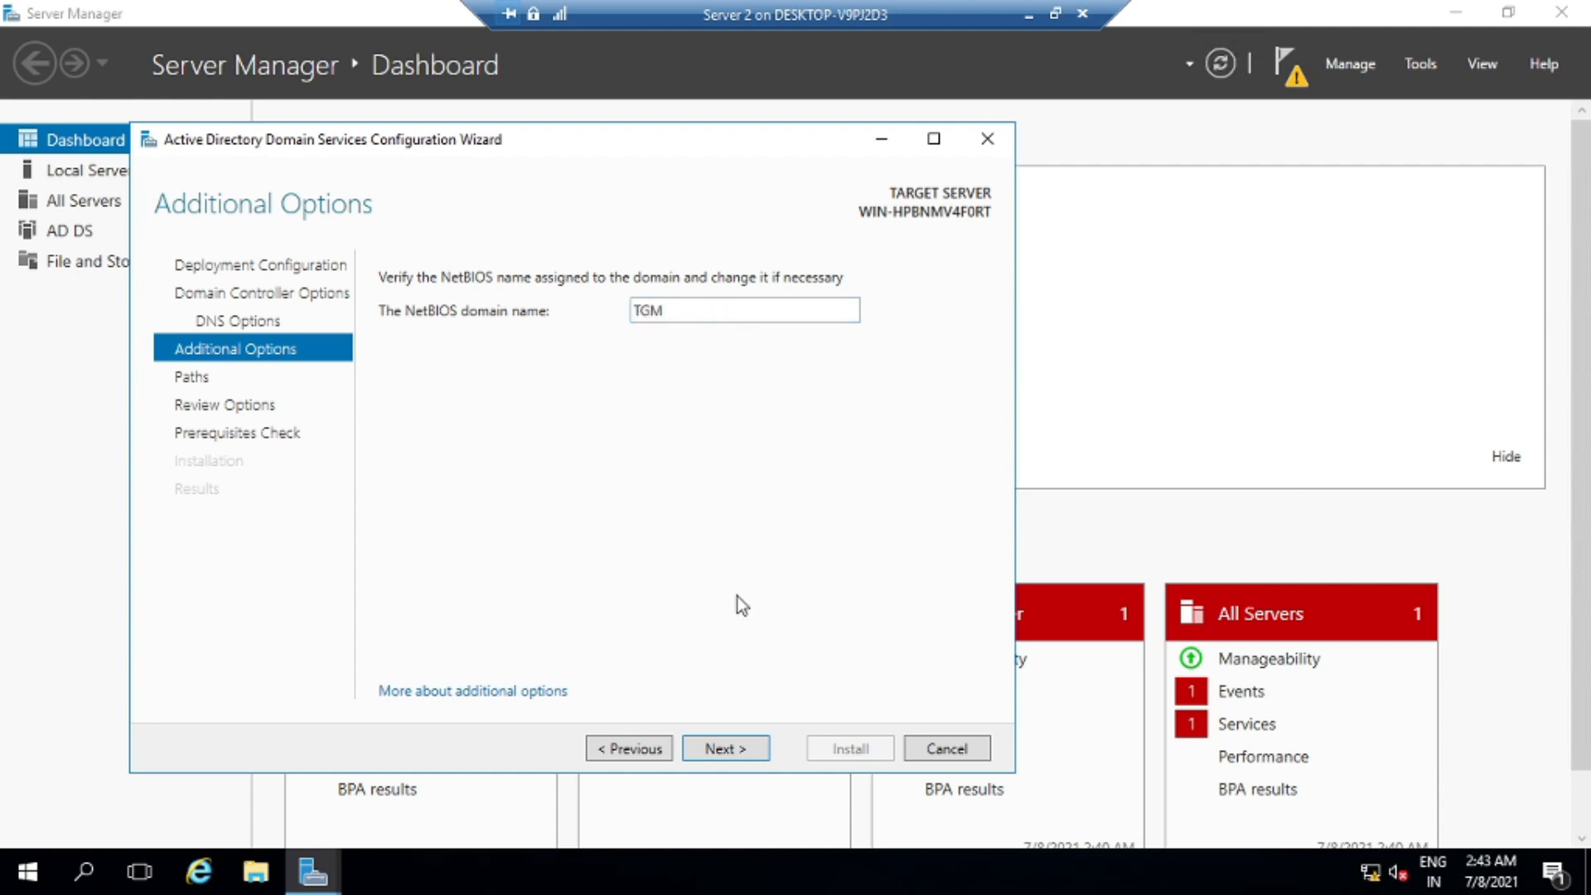
left_click(741, 757)
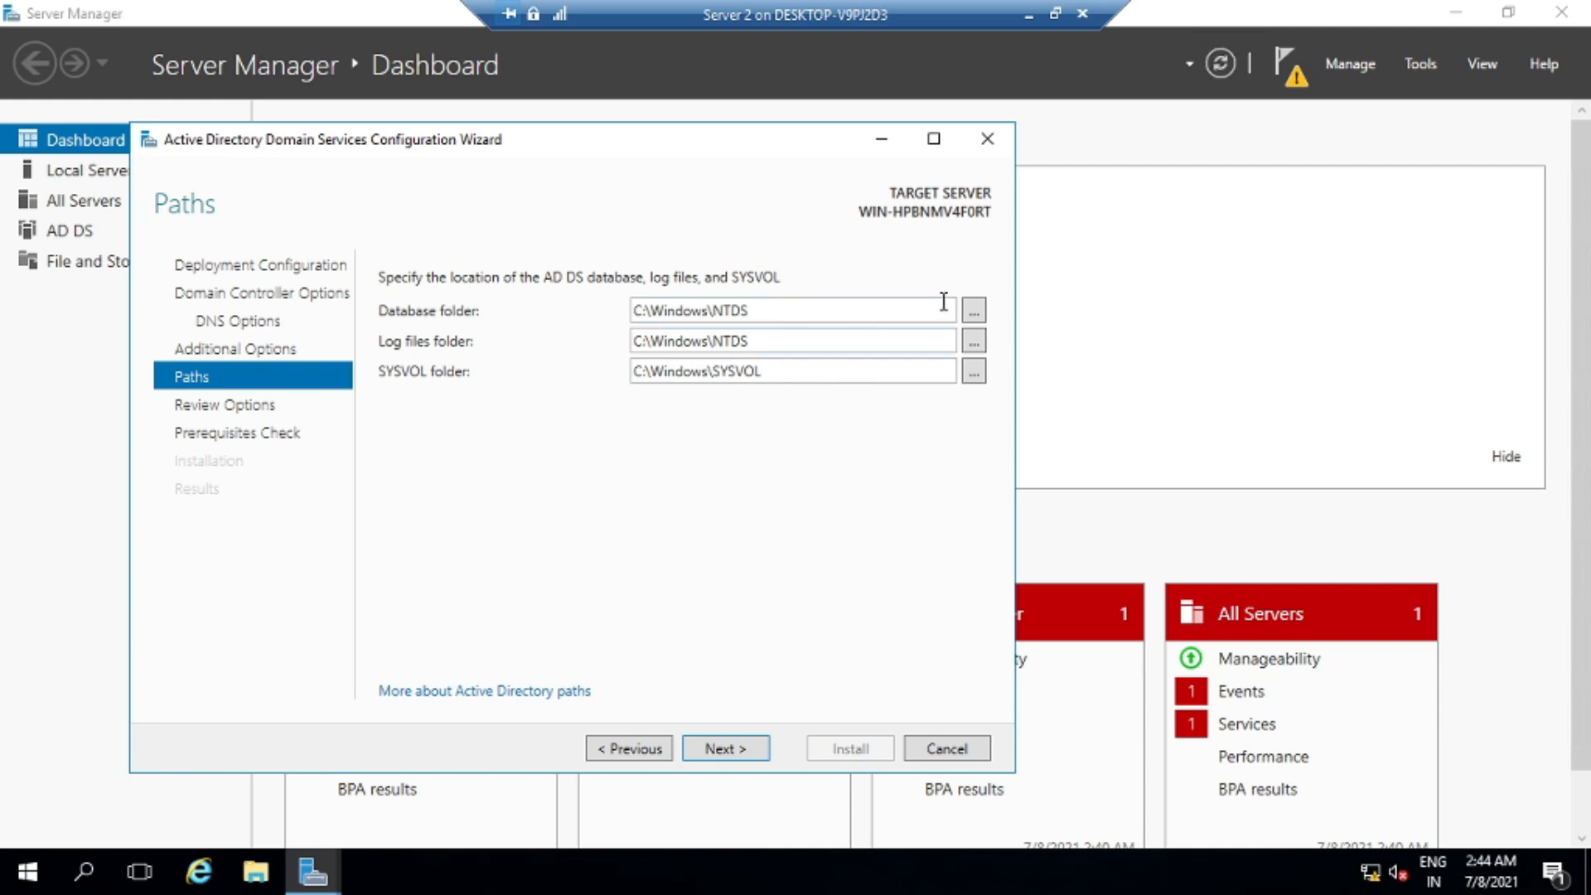
left_click(975, 313)
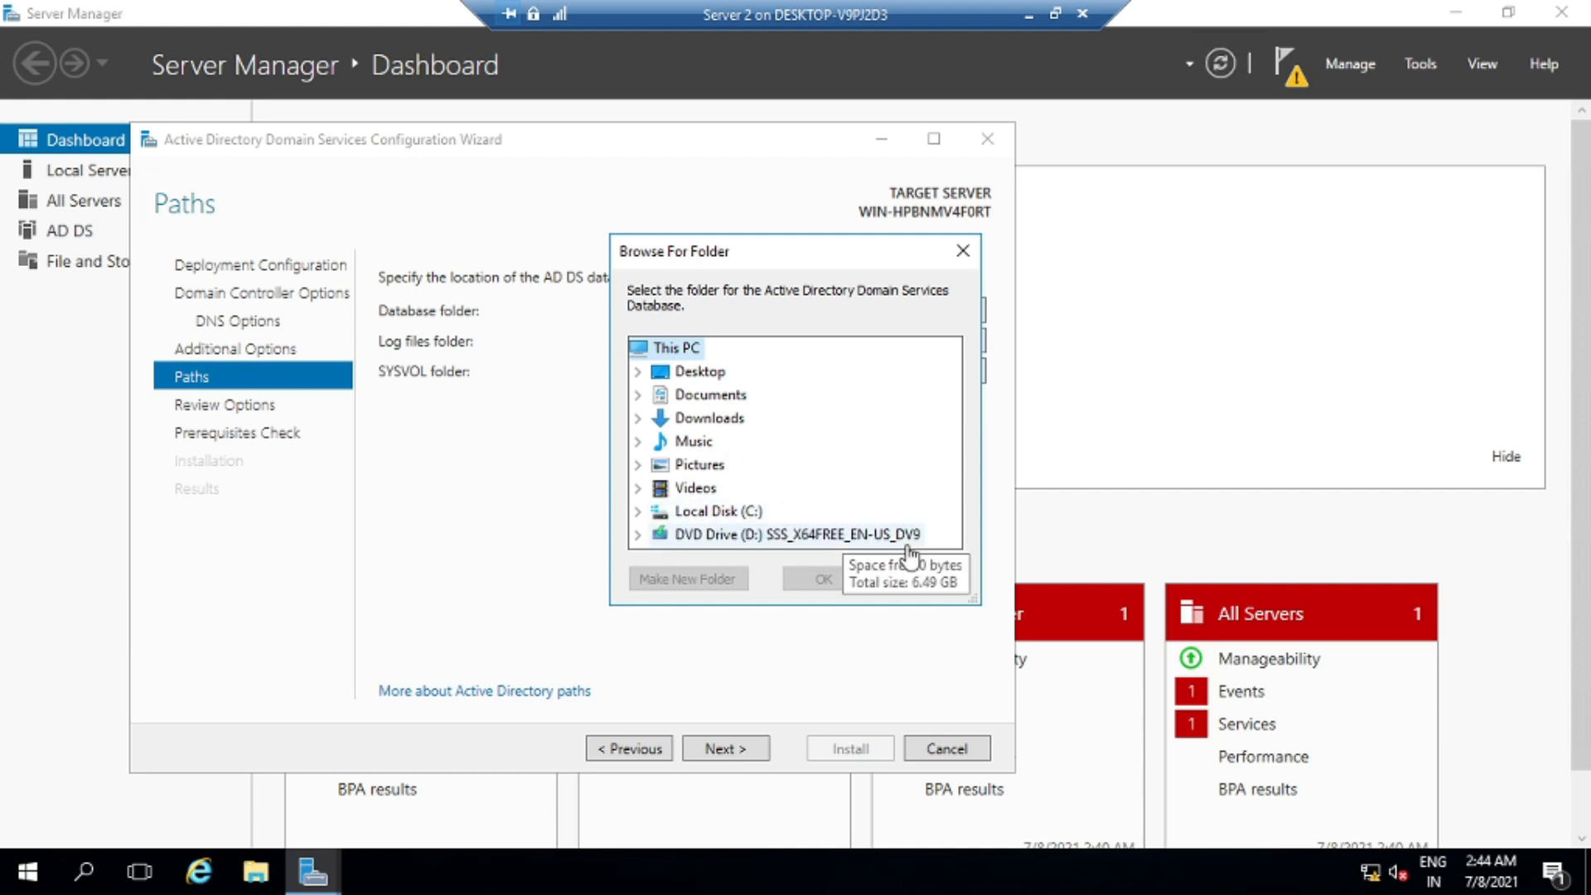
left_click(912, 583)
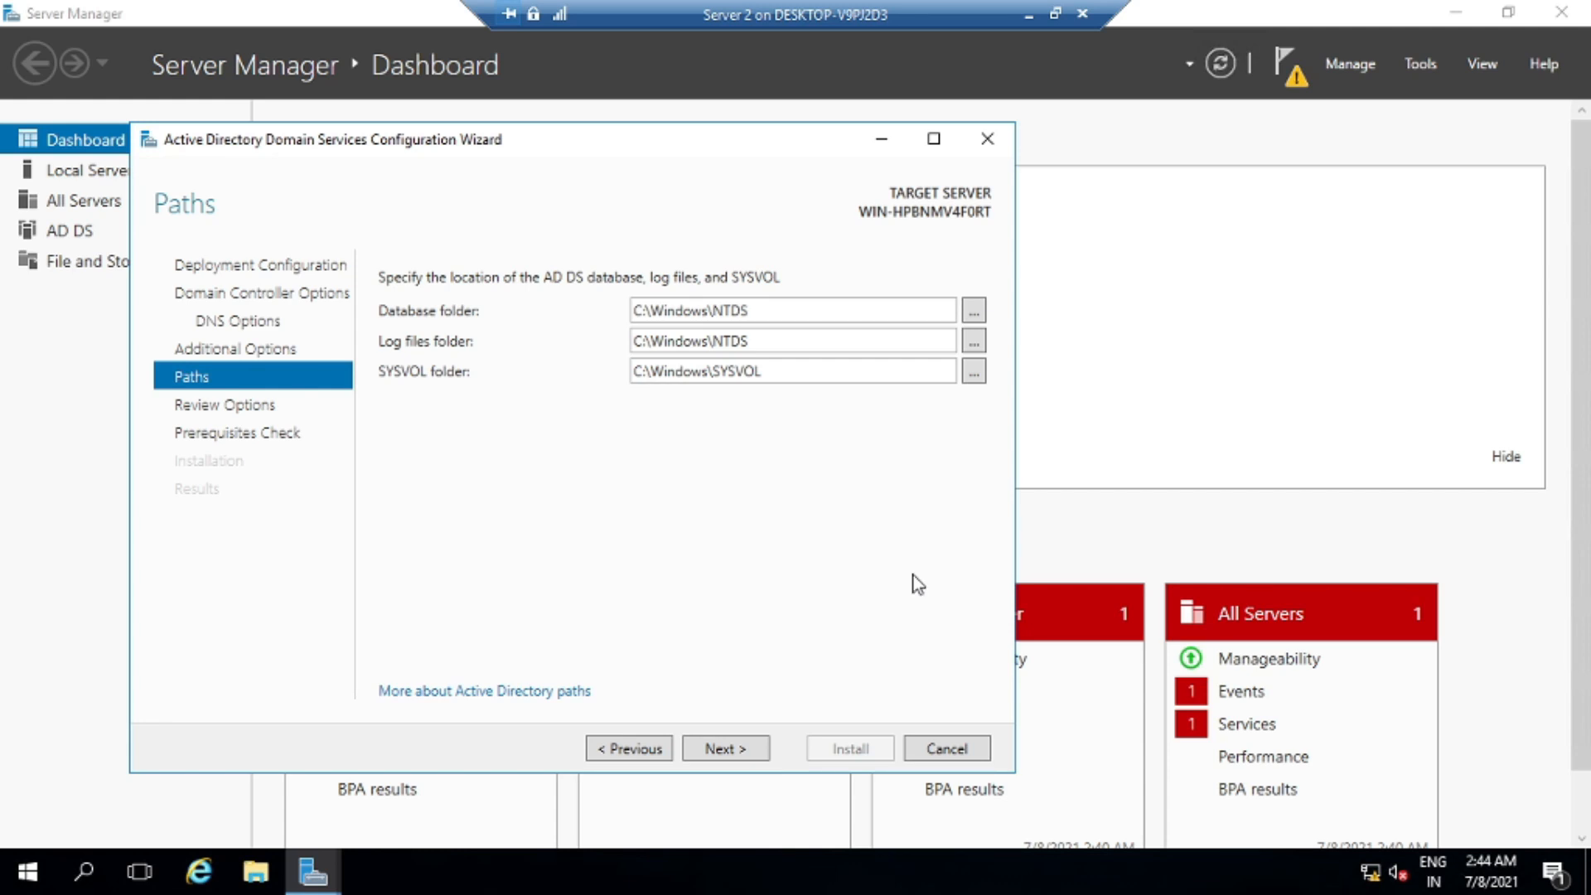
left_click(726, 749)
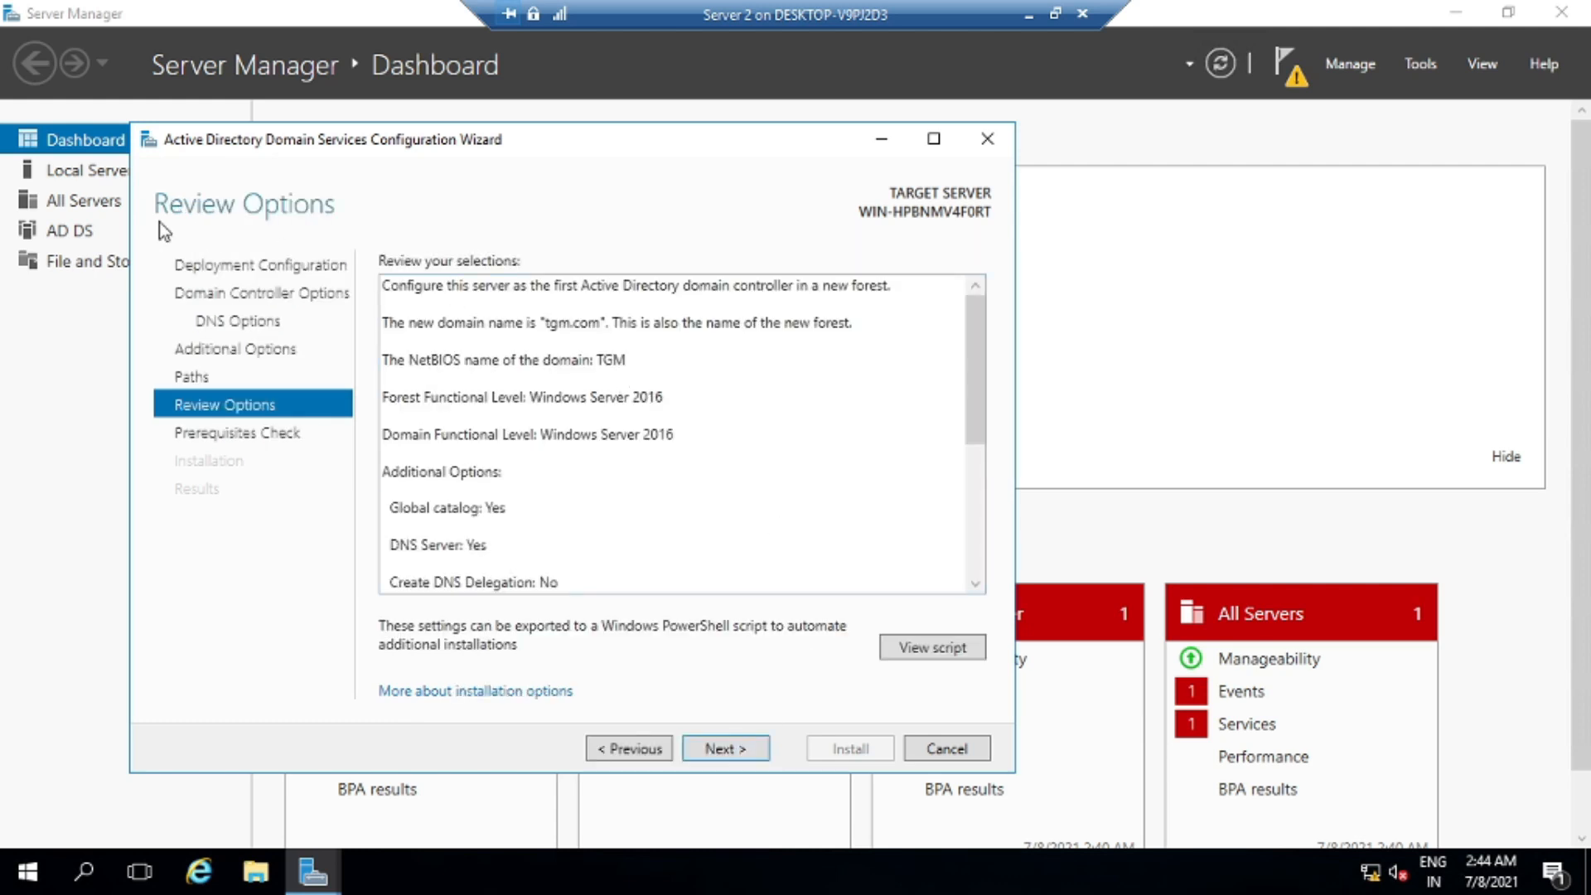
- Review the selected domain controller options and proceed to the prerequisites check
scroll(814, 438, "down", 5)
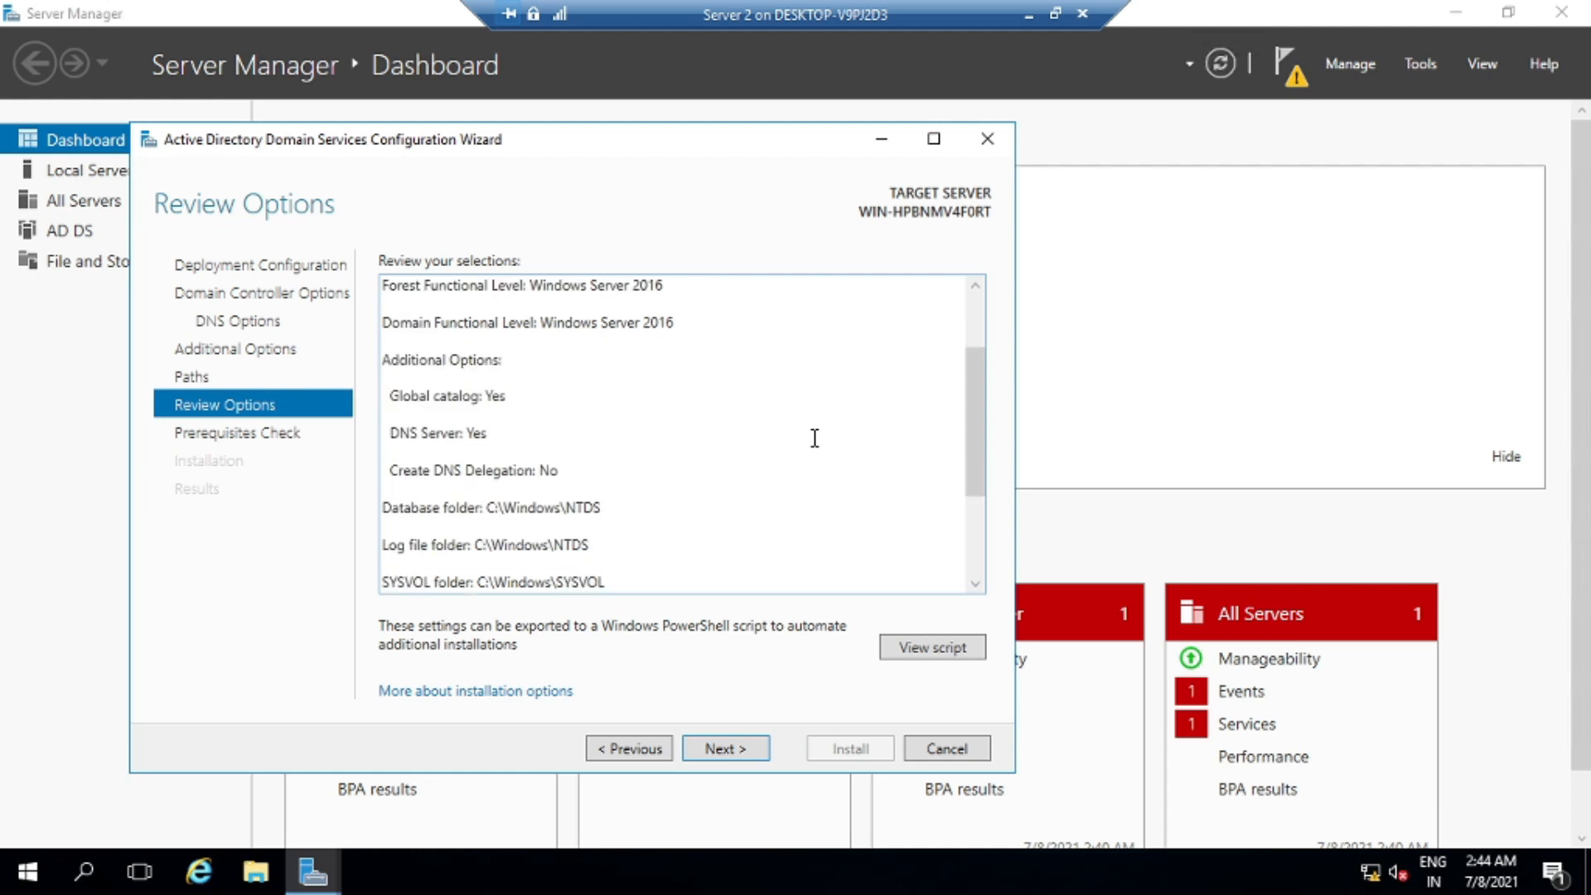
scroll(815, 438, "up", 5)
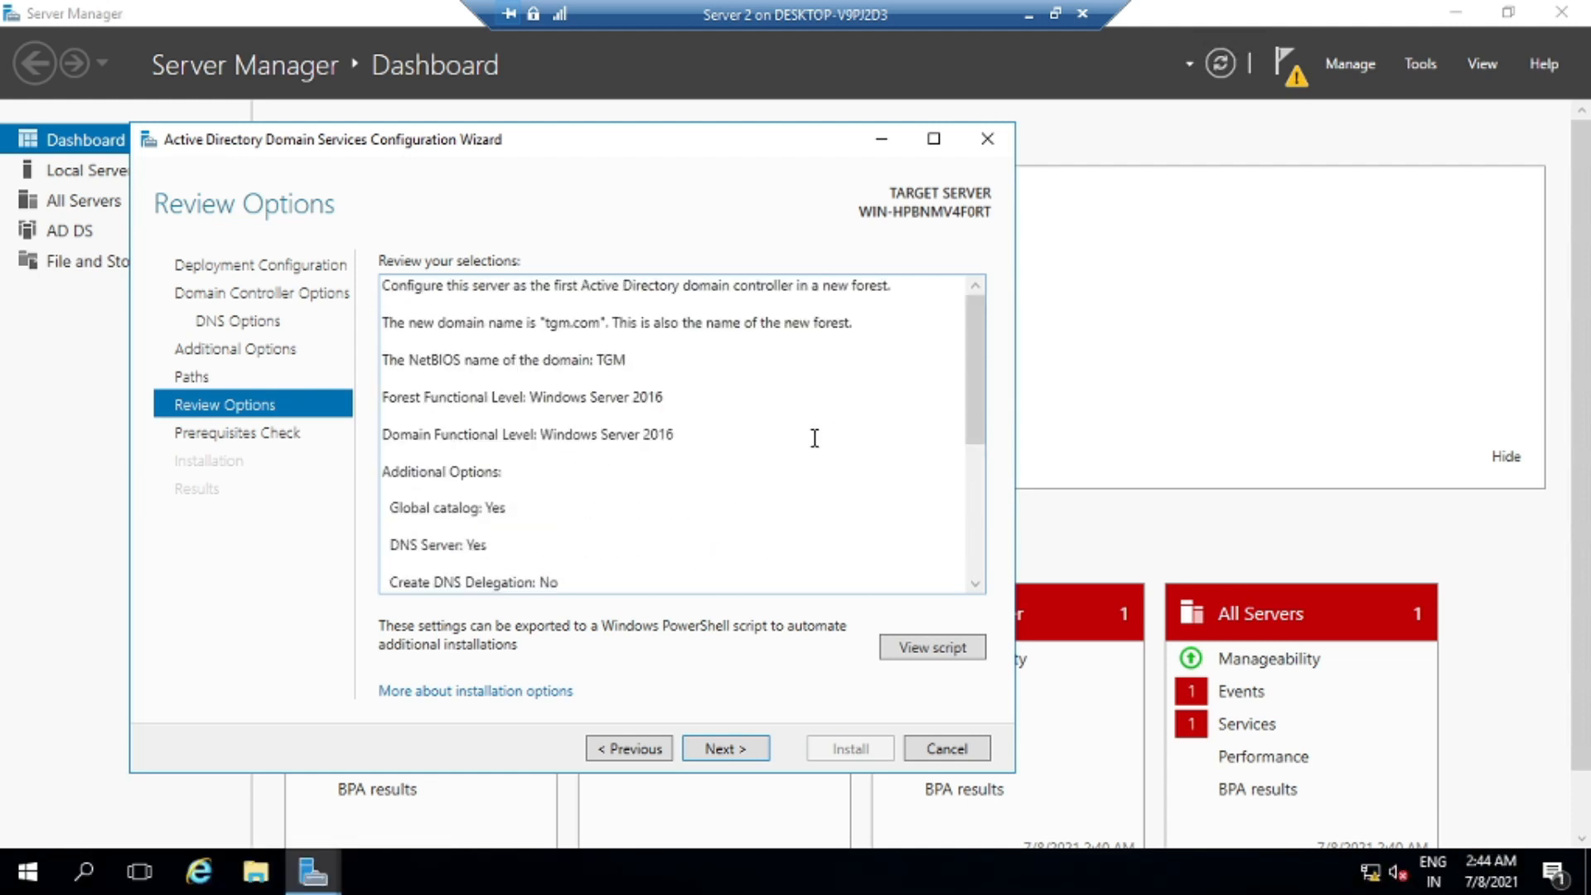
left_click(750, 756)
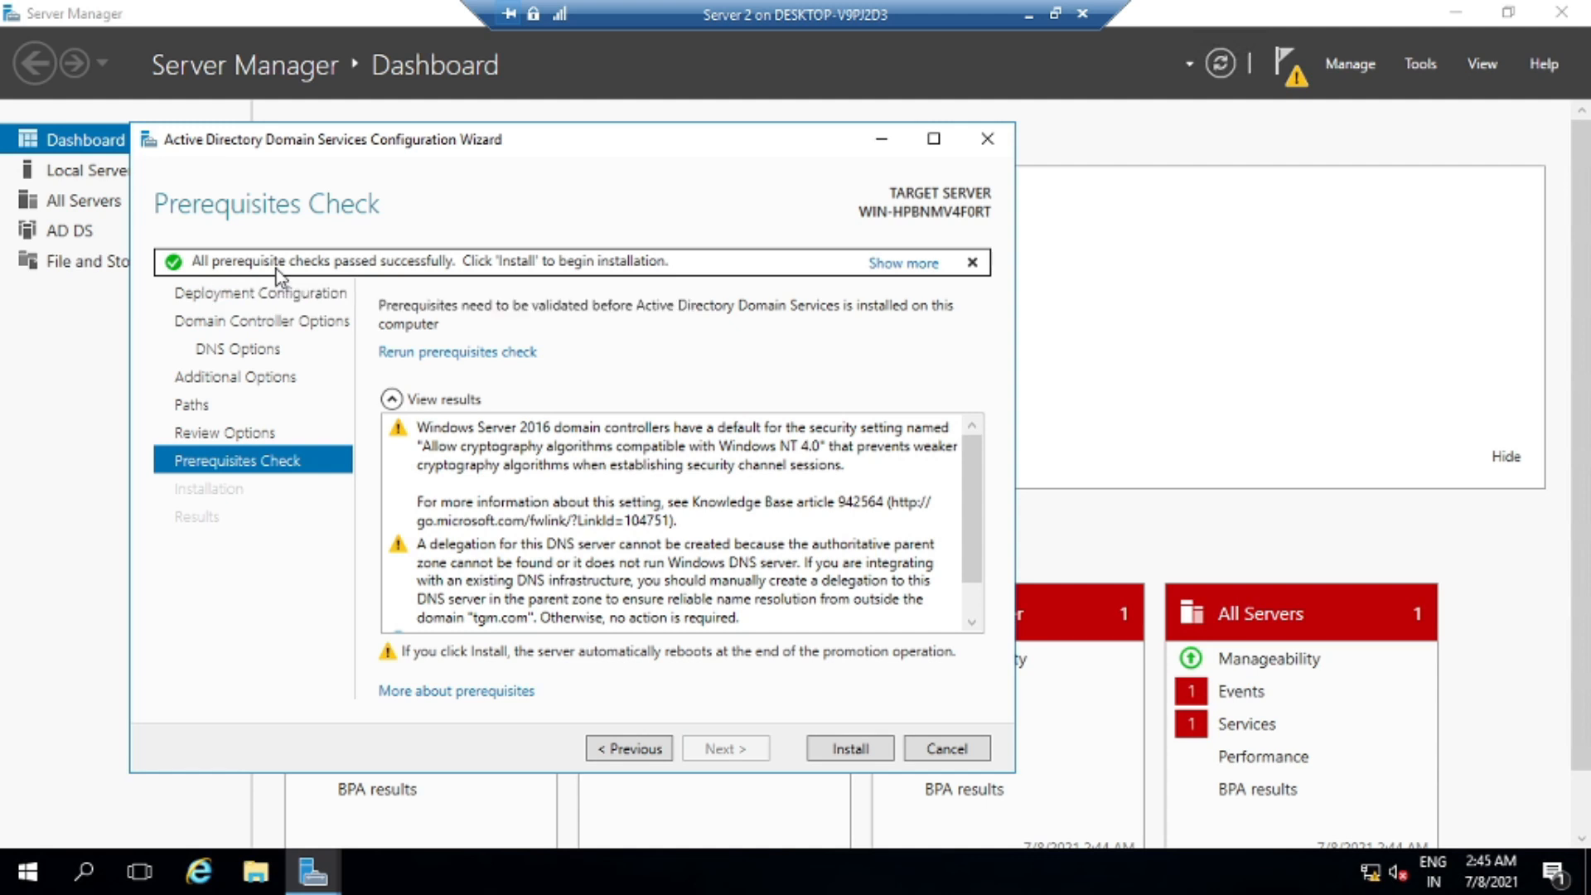
- Install the domain controller configuration, dismiss the sign-out notice and show the restarting Server 2 virtual machine in full screen
left_click(850, 748)
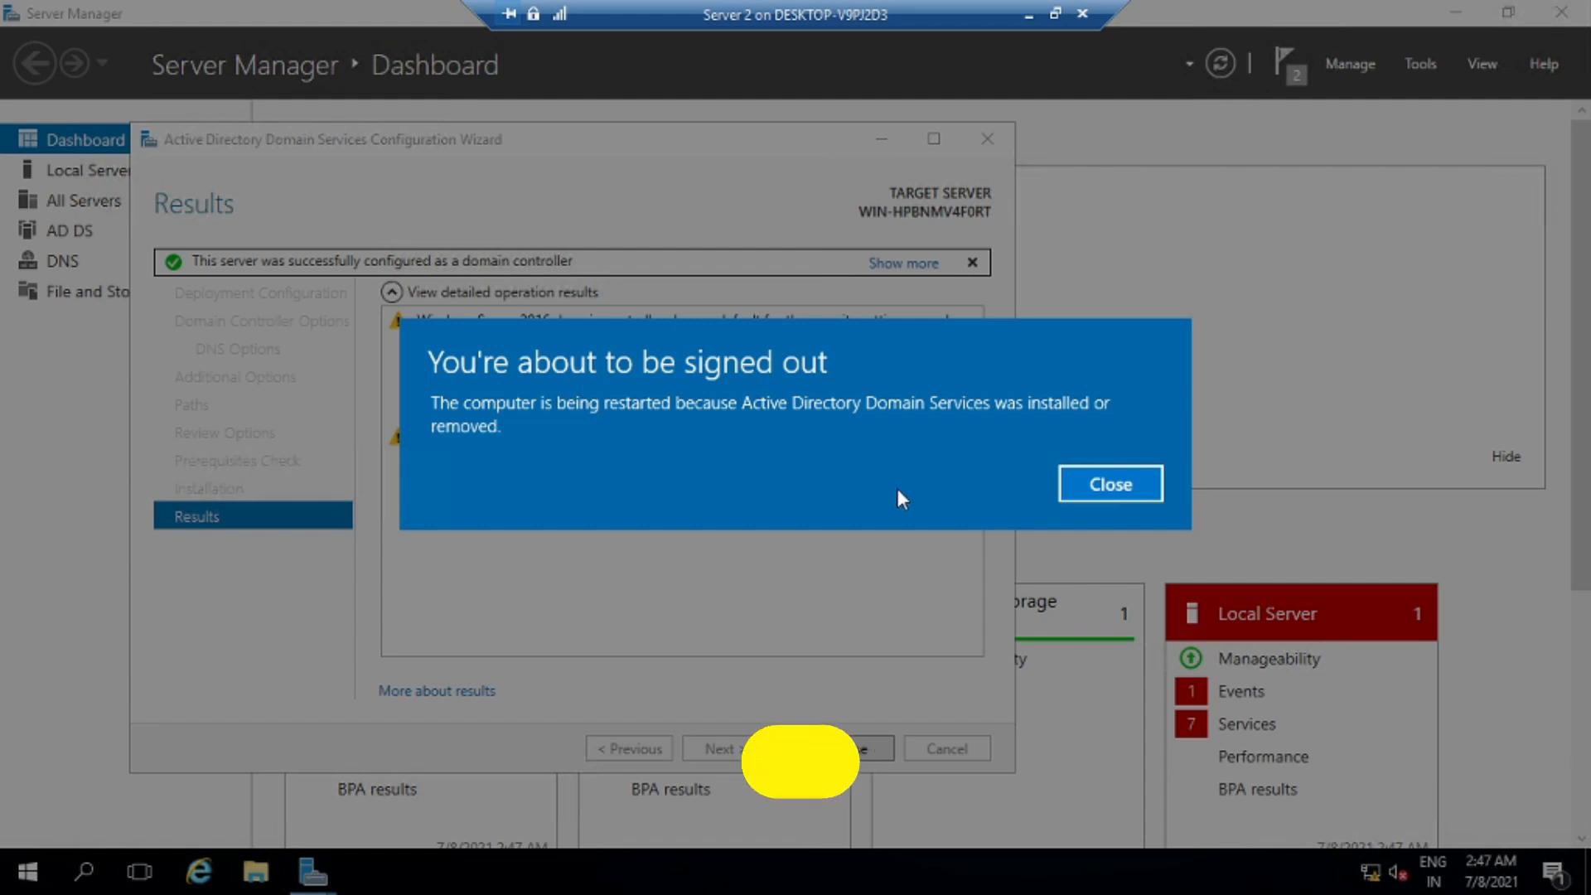
left_click(1136, 491)
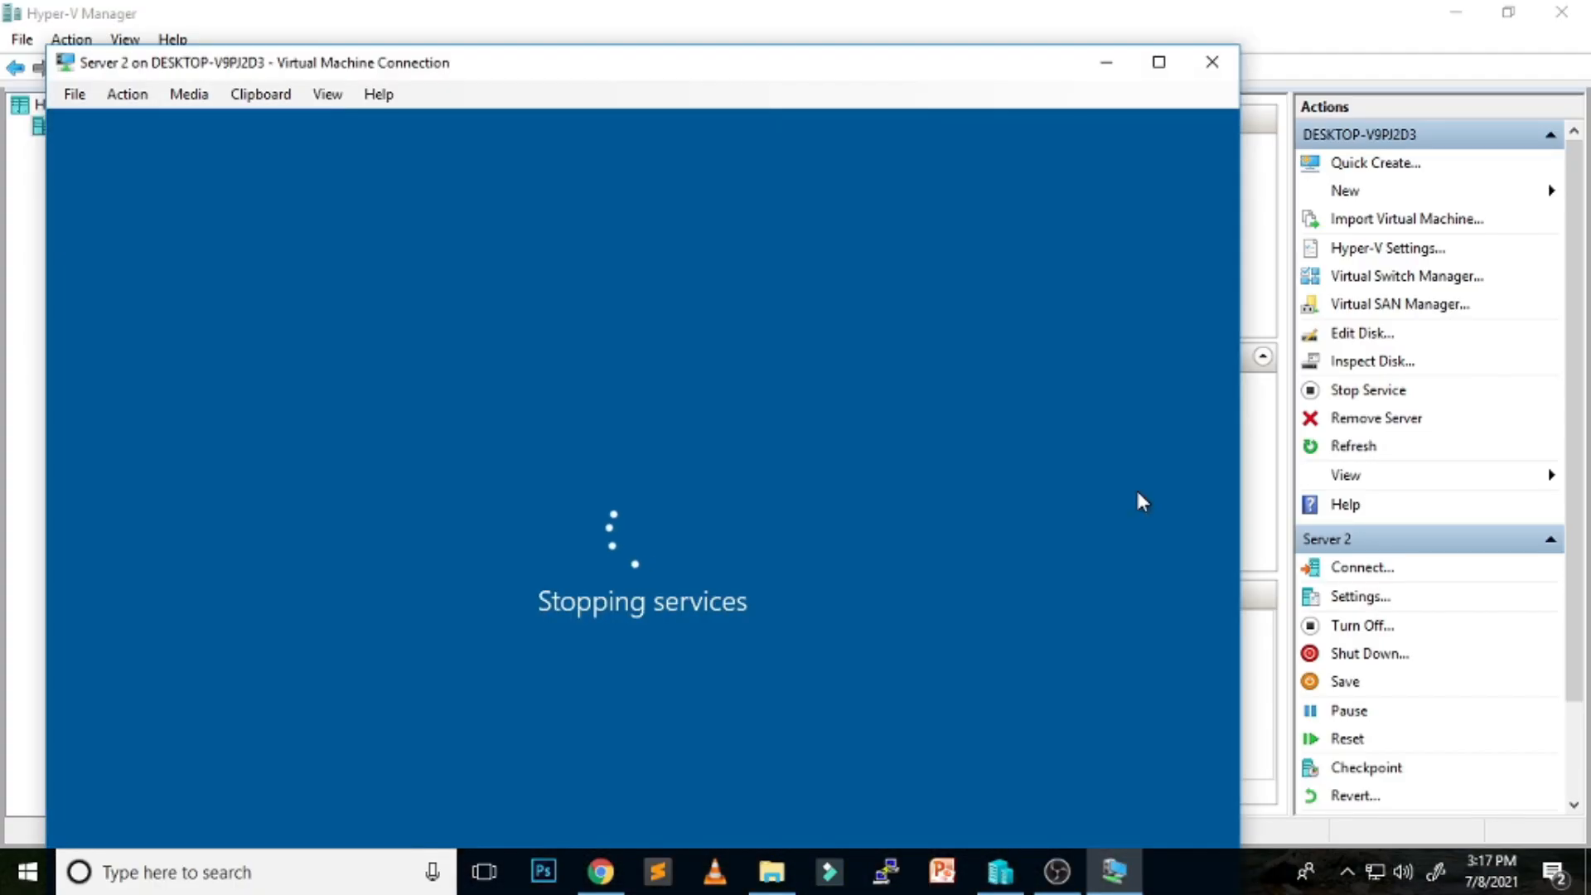
left_click(1158, 63)
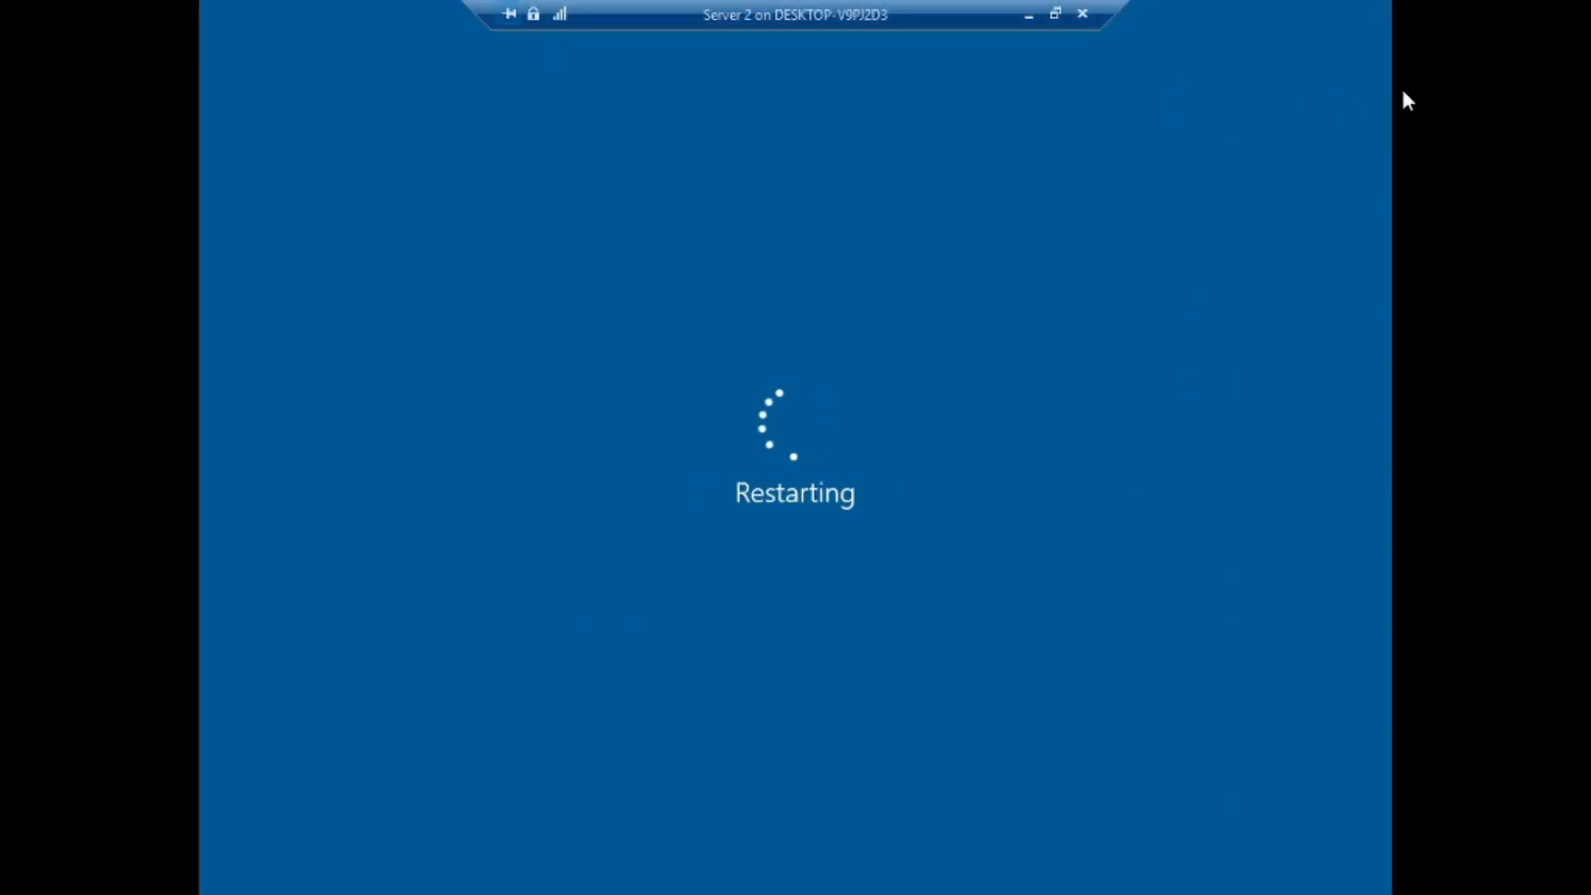